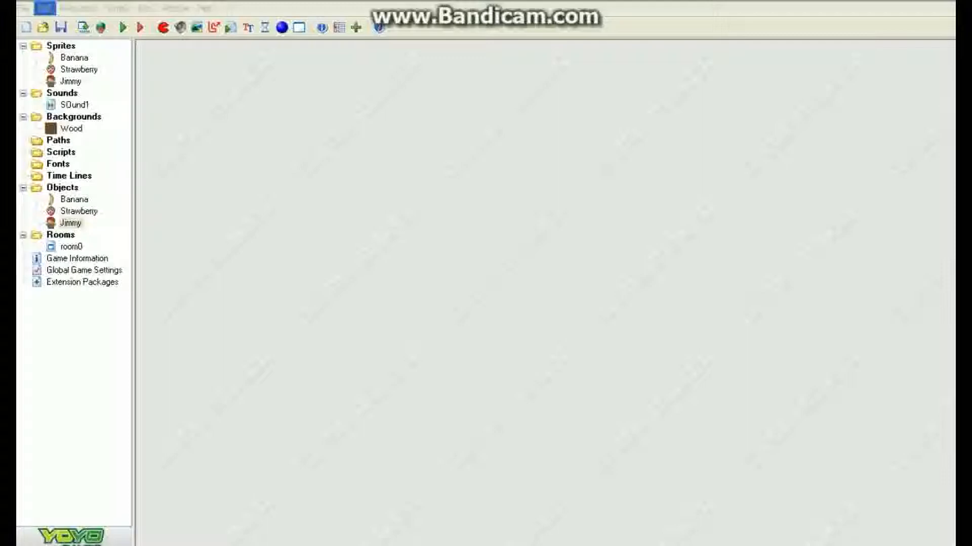
# Step: Start a new game, saving the current one as Shtoob Studios in the Examples folder first
pyautogui.click(23, 8)
pyautogui.click(42, 25)
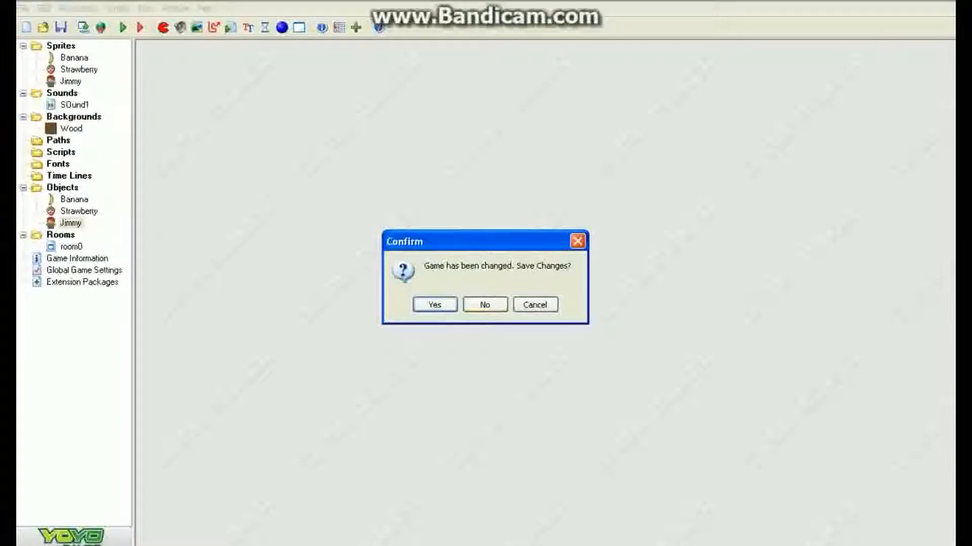
pyautogui.click(435, 305)
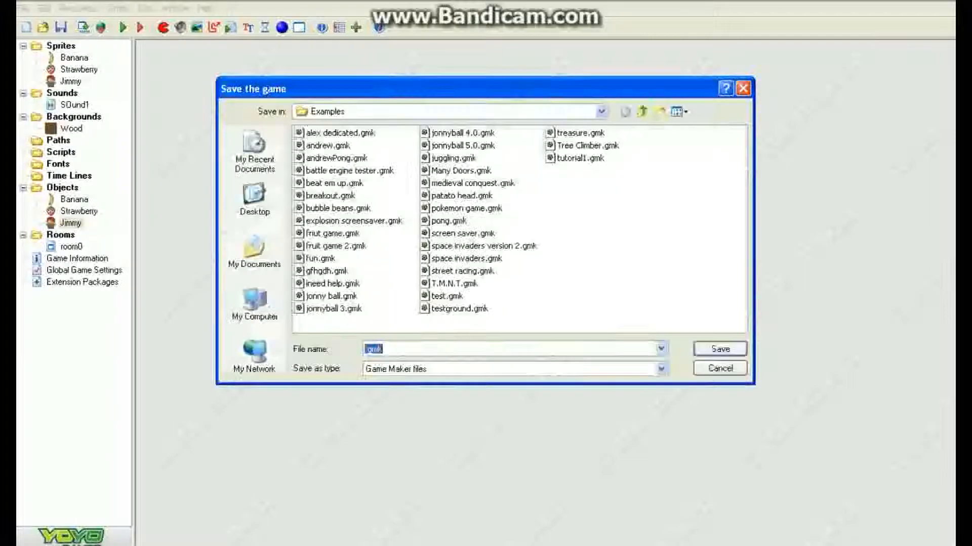
pyautogui.click(365, 349)
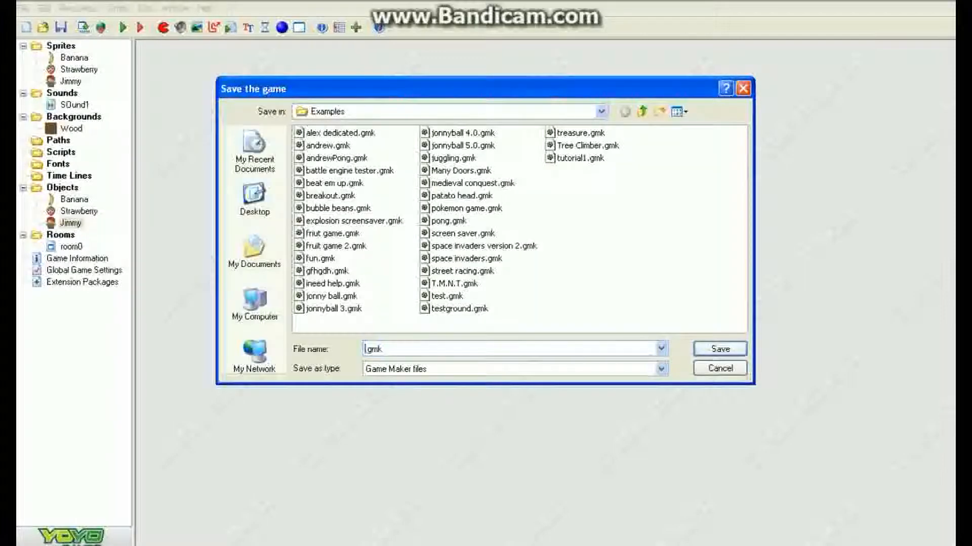
pyautogui.write('Shtoob Studios')
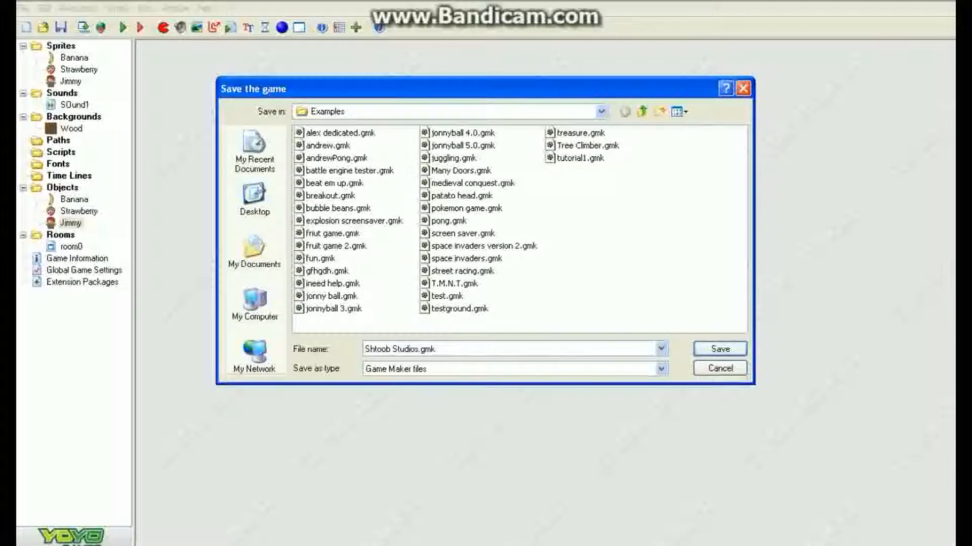
pyautogui.press('BackSpace')
pyautogui.write('_')
pyautogui.press('Return')
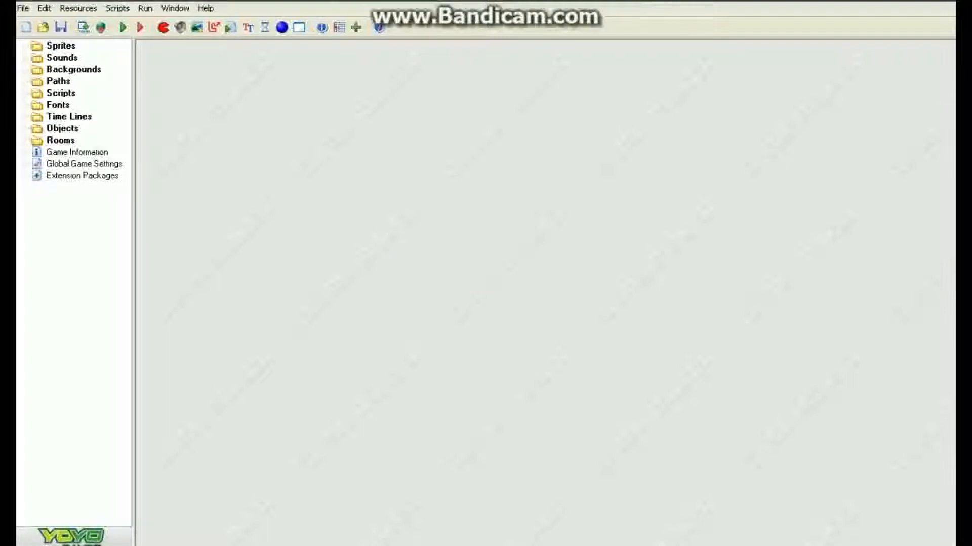
# Step: Create a sprite named Jimmy and load the npc_boy.png image into it
pyautogui.click(163, 27)
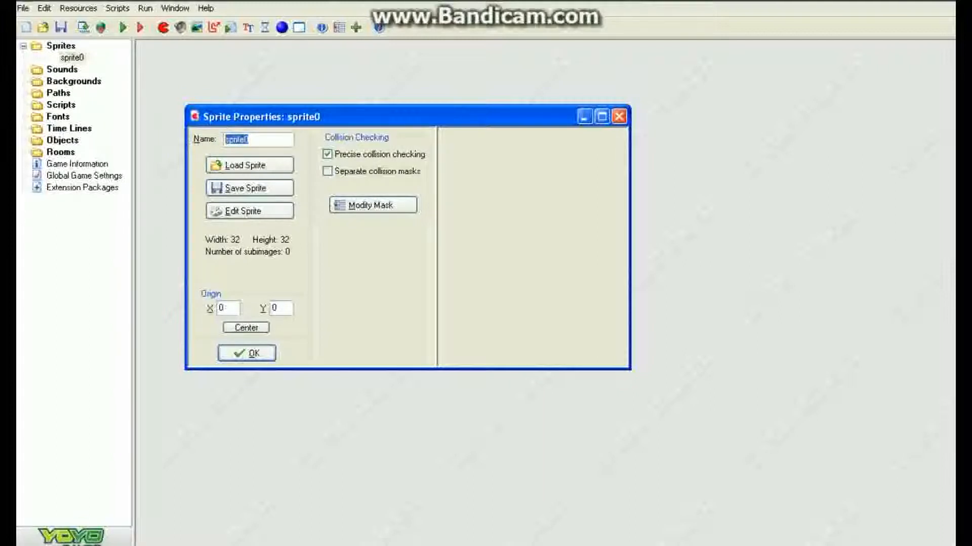
pyautogui.write('Jimmy')
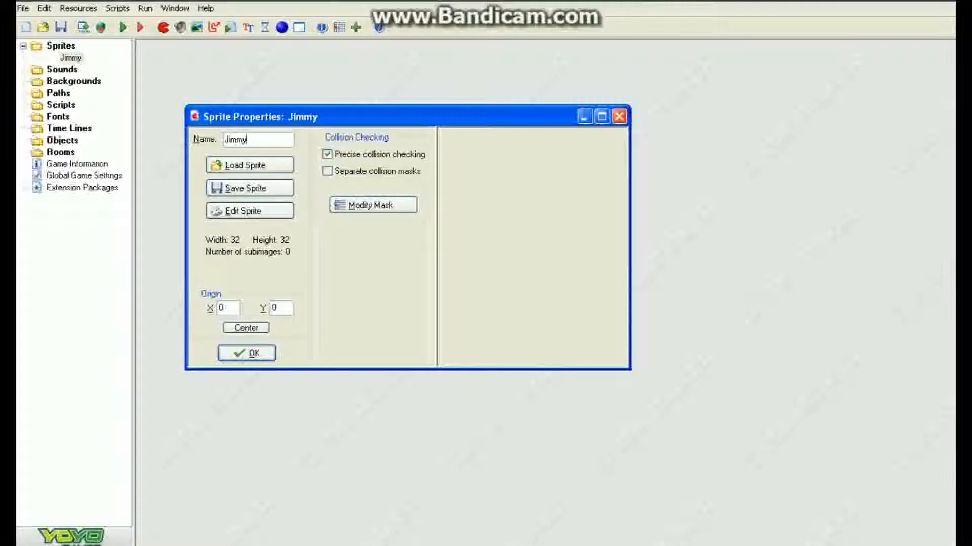
pyautogui.click(250, 165)
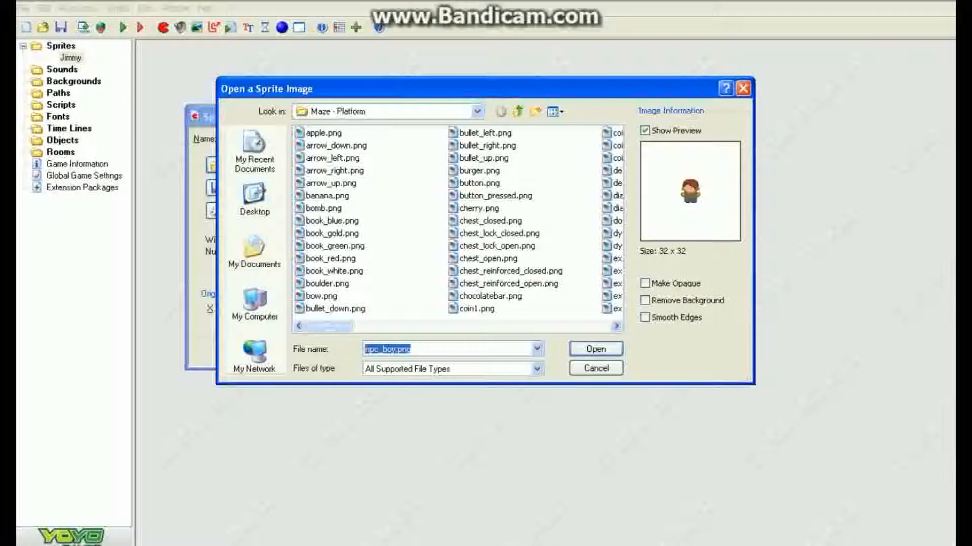
pyautogui.press('Return')
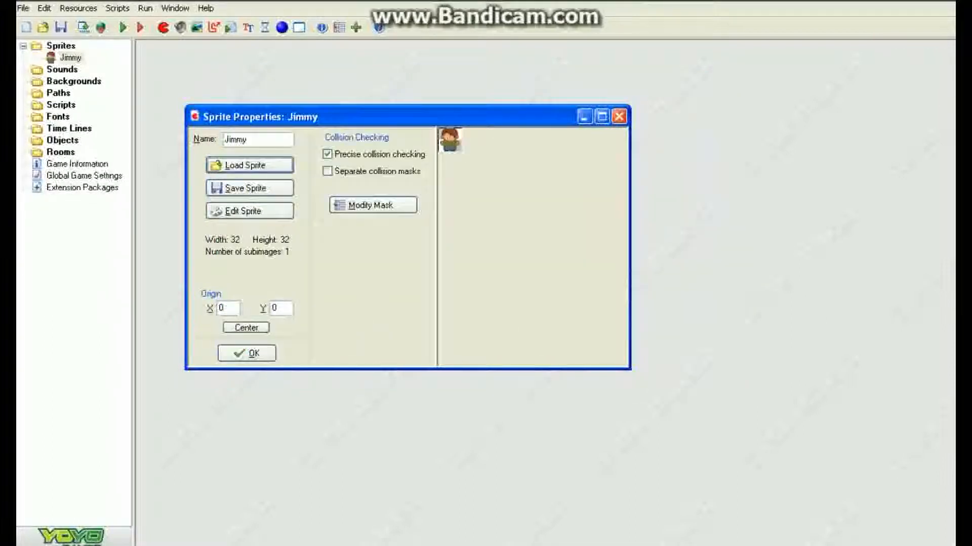
pyautogui.click(246, 353)
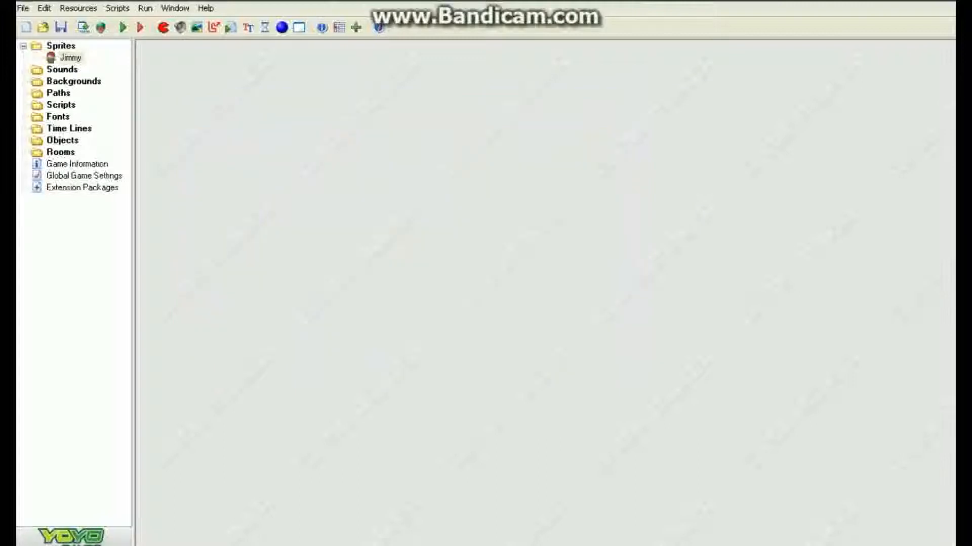
# Step: Create an object named Jimmy that uses the Jimmy sprite
pyautogui.click(281, 27)
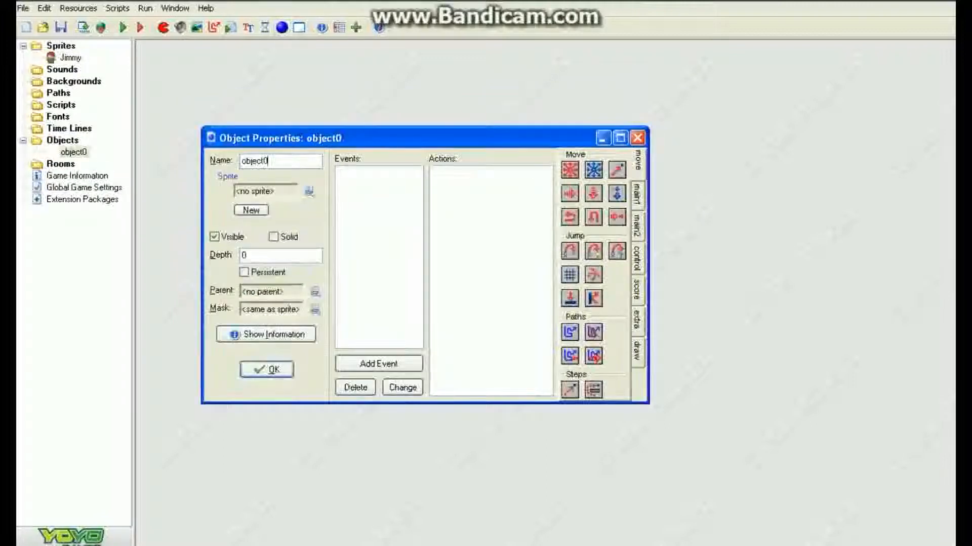
pyautogui.write('Jimmy')
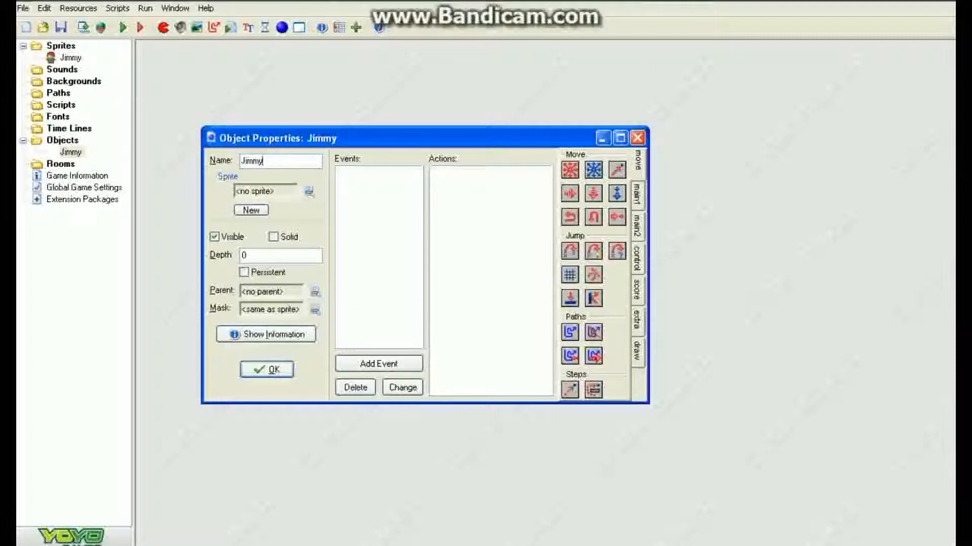
pyautogui.click(309, 191)
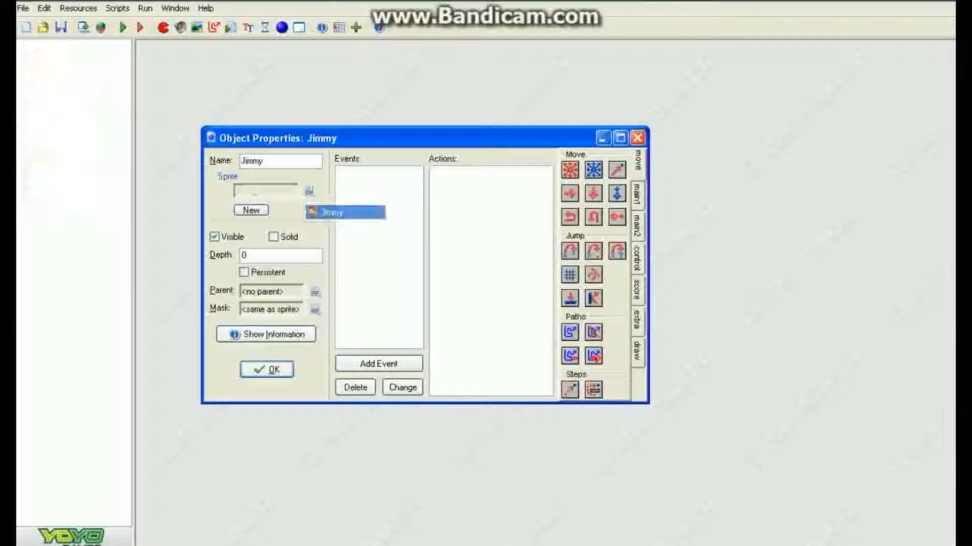
pyautogui.click(331, 212)
pyautogui.press('Return')
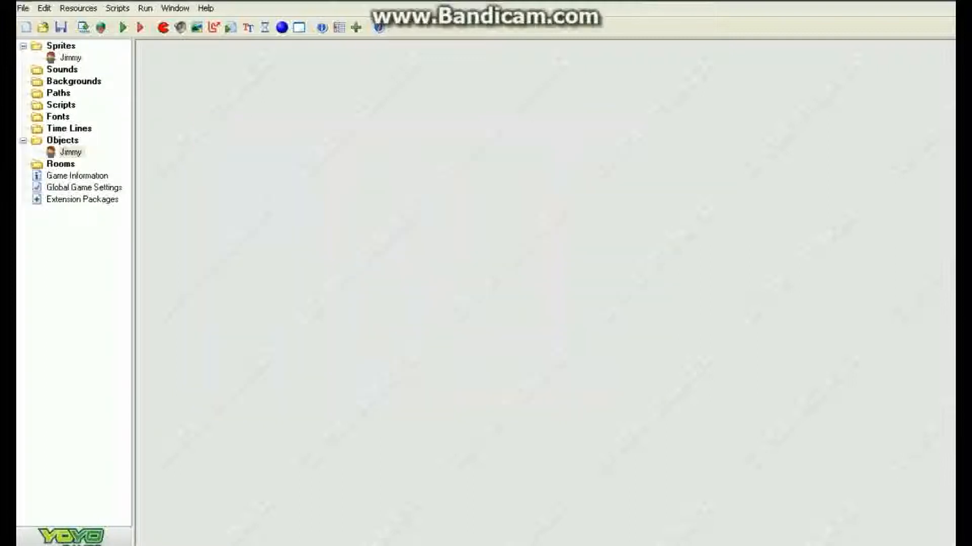
# Step: Add a new room and rename it Jimmy Chamber
pyautogui.click(299, 27)
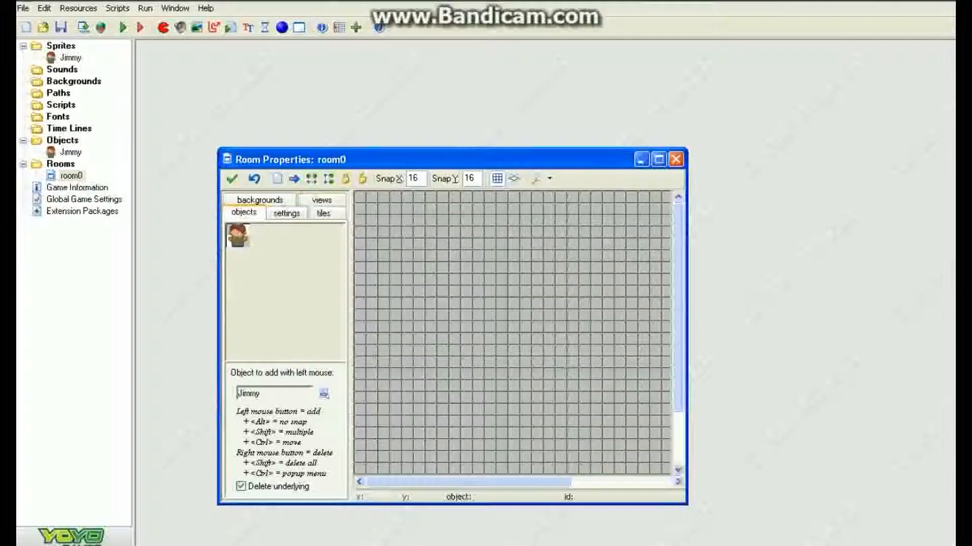
pyautogui.click(232, 178)
pyautogui.rightClick(70, 176)
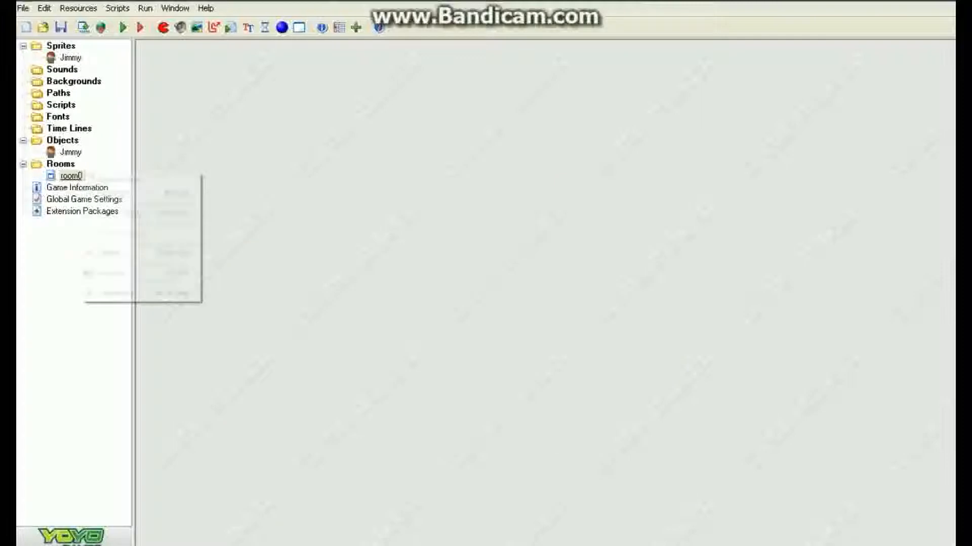
pyautogui.click(117, 271)
pyautogui.write('Jimmy Chamber')
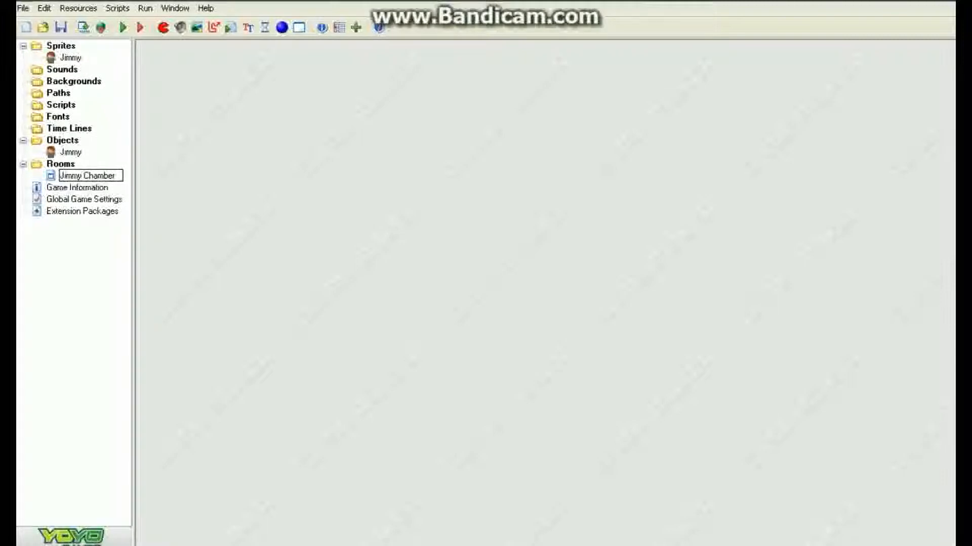
pyautogui.press('Return')
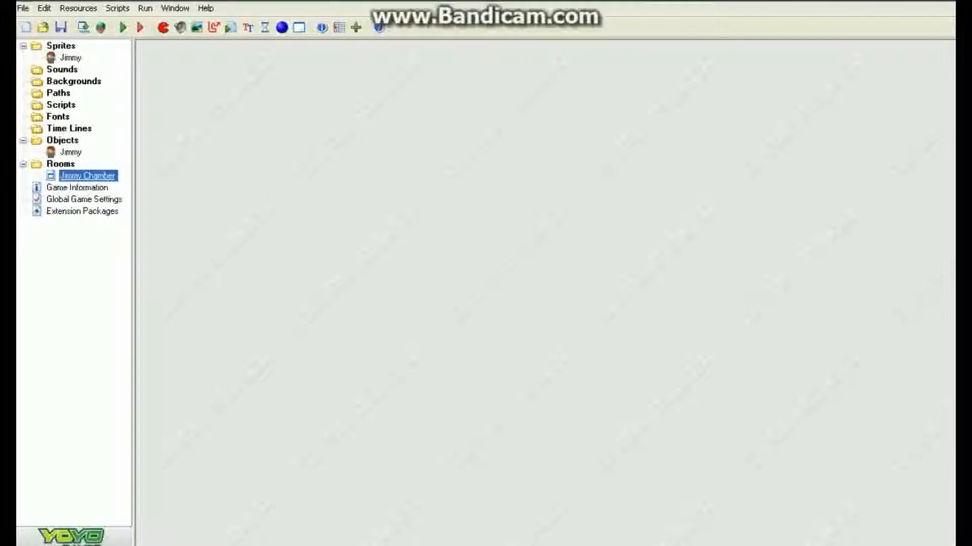
# Step: Place one Jimmy instance near the top-left corner of the Jimmy Chamber room and close the room
pyautogui.doubleClick(87, 176)
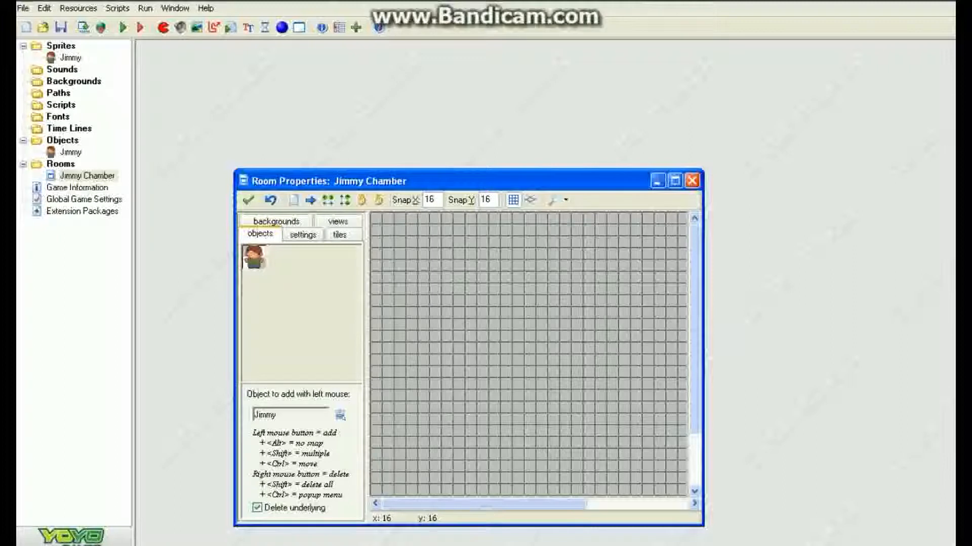
pyautogui.click(393, 235)
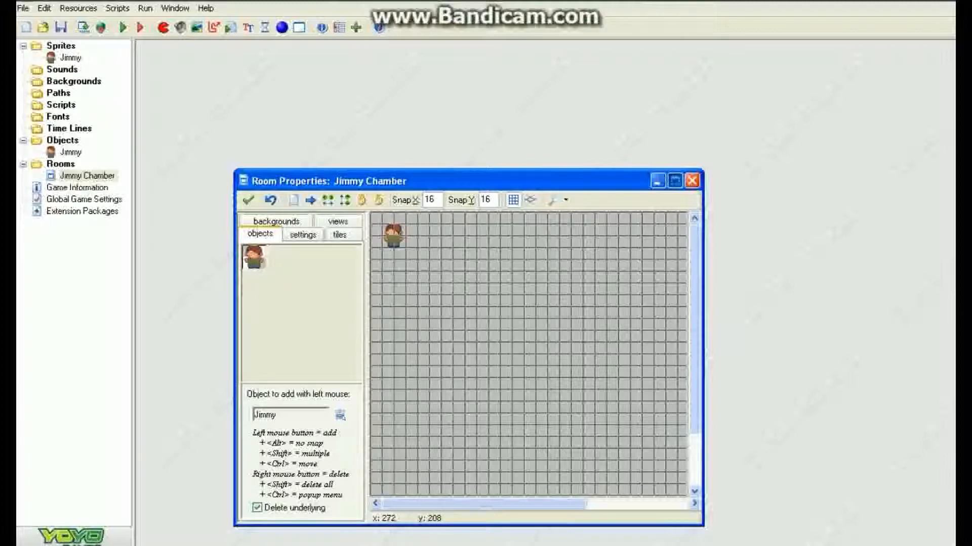
pyautogui.click(674, 181)
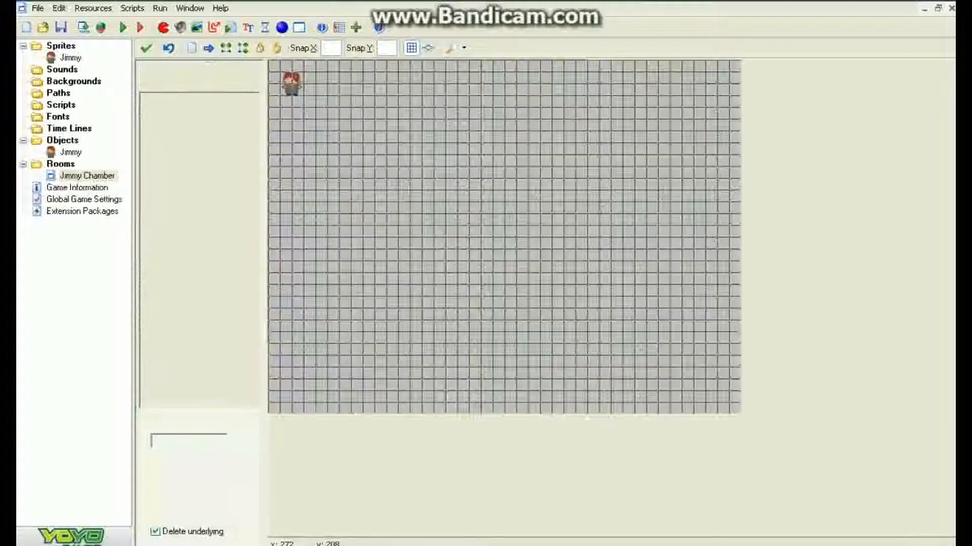
pyautogui.click(146, 48)
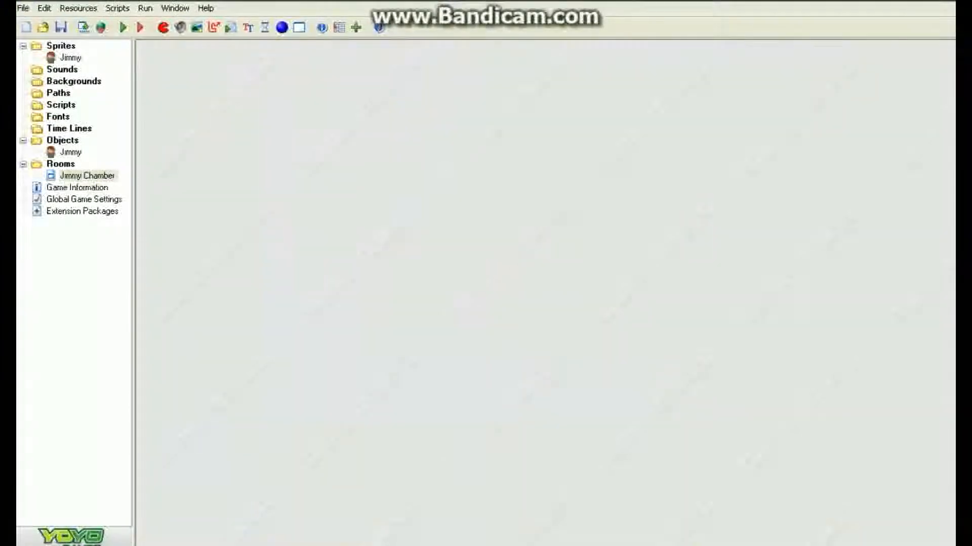
# Step: Create a background named Metal loaded from metal_blue.png
pyautogui.click(197, 28)
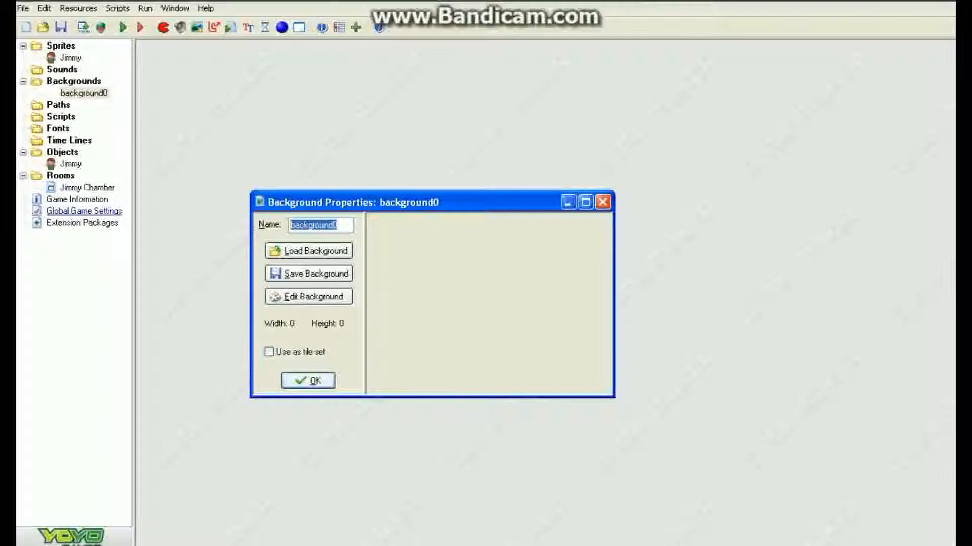
pyautogui.write('Metal')
pyautogui.press('Tab')
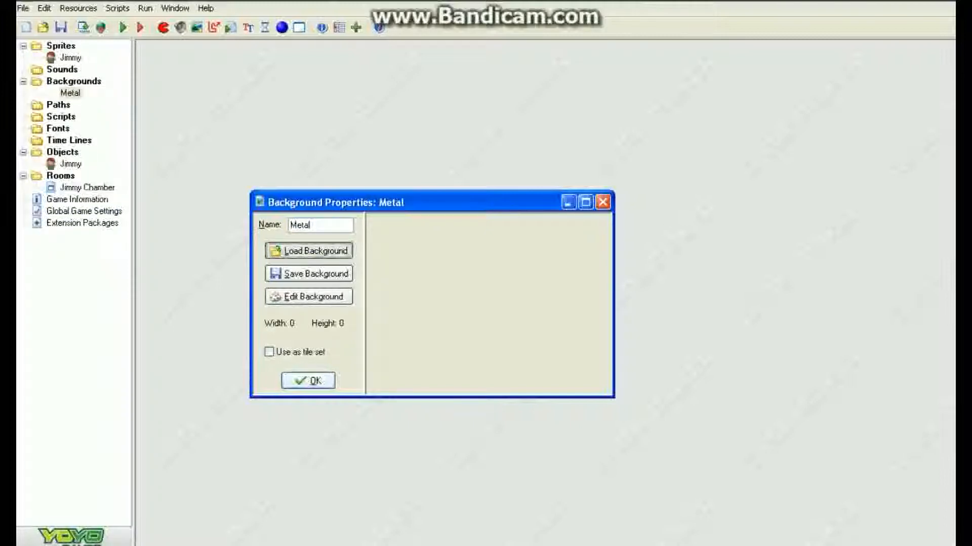
pyautogui.press('Return')
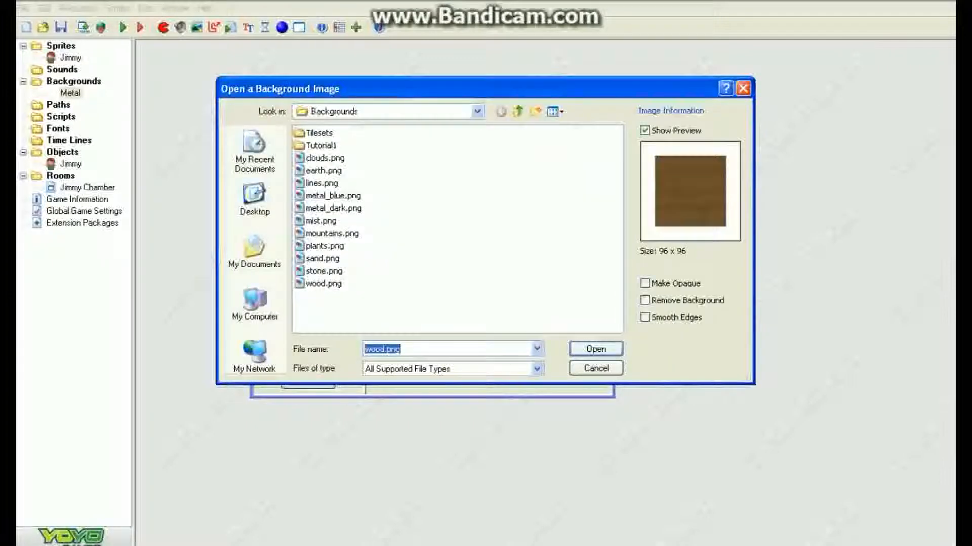
pyautogui.click(333, 195)
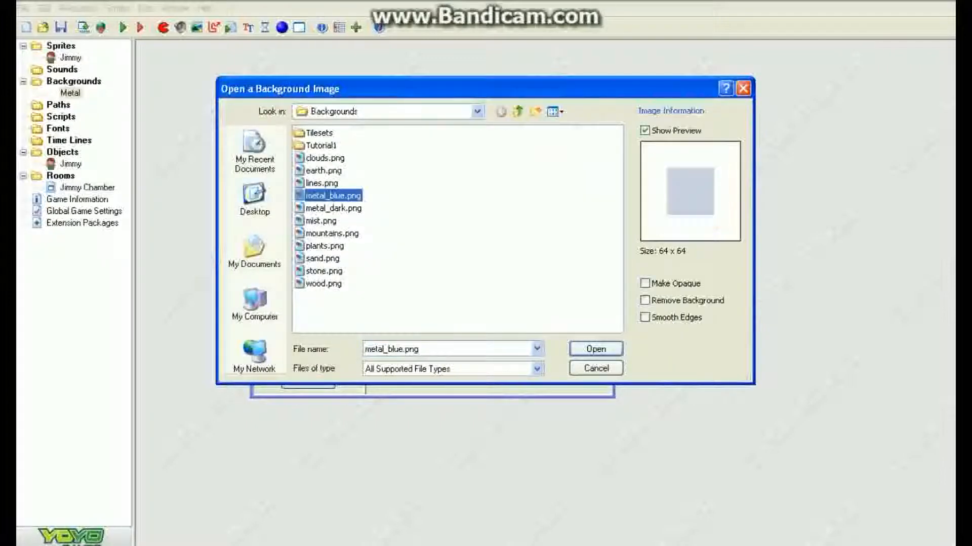
pyautogui.click(333, 209)
pyautogui.click(333, 195)
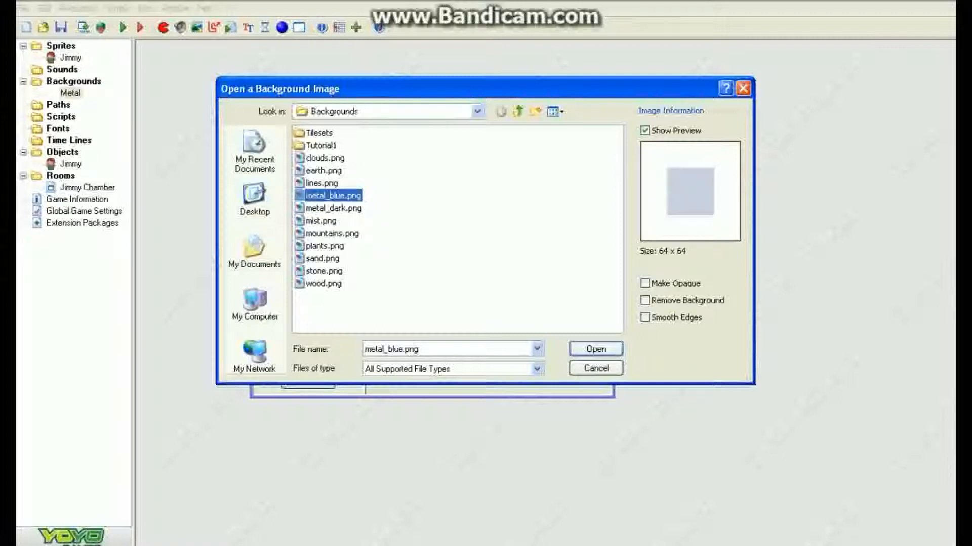
pyautogui.click(596, 349)
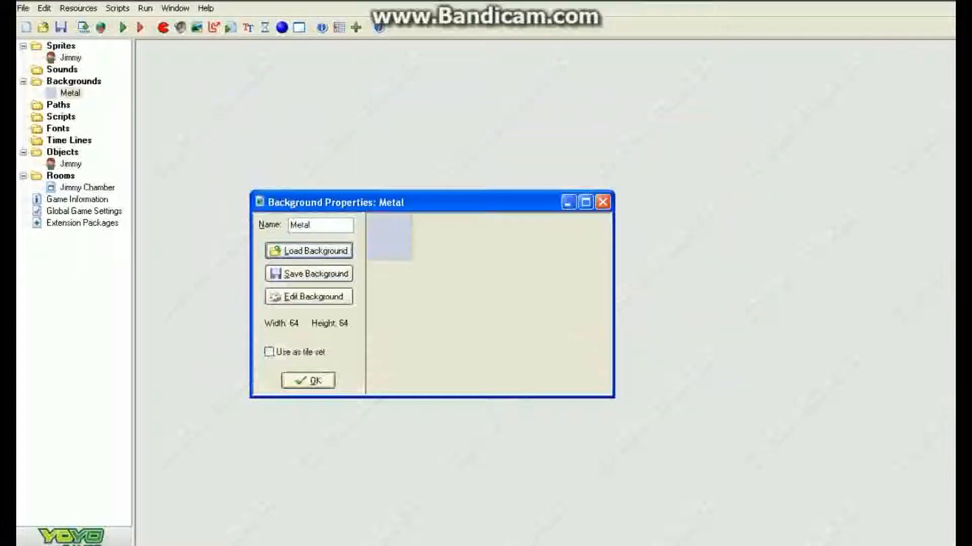
pyautogui.click(308, 380)
# Step: Set the Jimmy Chamber room's first background to Metal and close the room
pyautogui.doubleClick(87, 188)
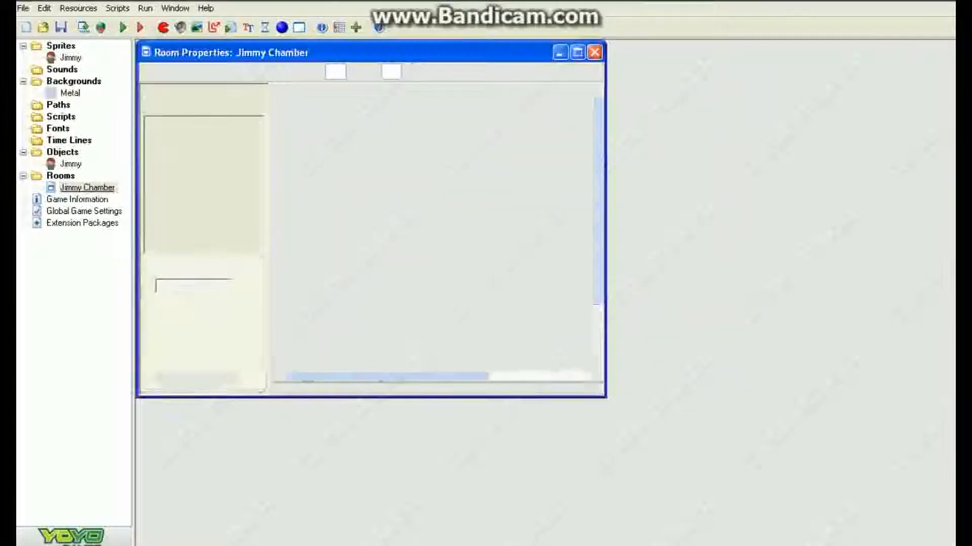
pyautogui.click(179, 93)
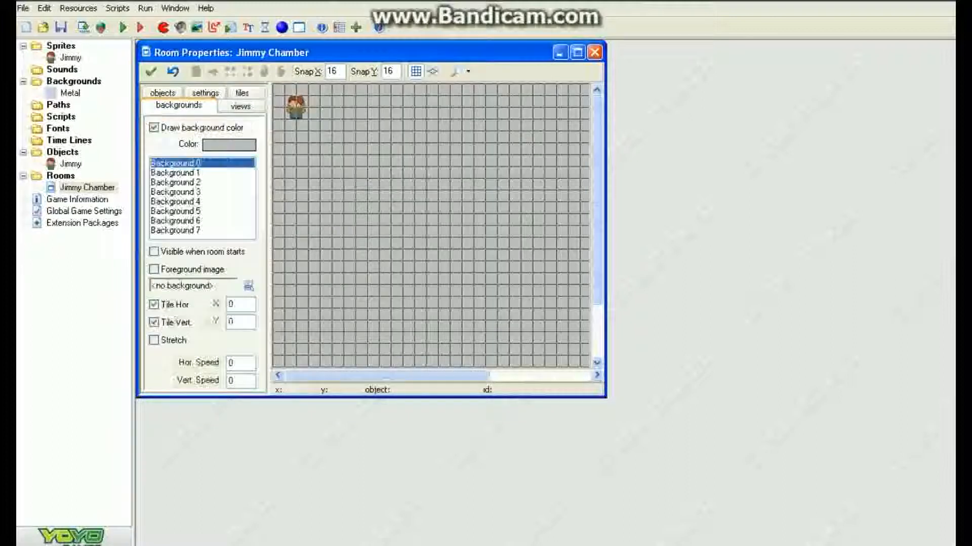
pyautogui.click(249, 286)
pyautogui.click(283, 301)
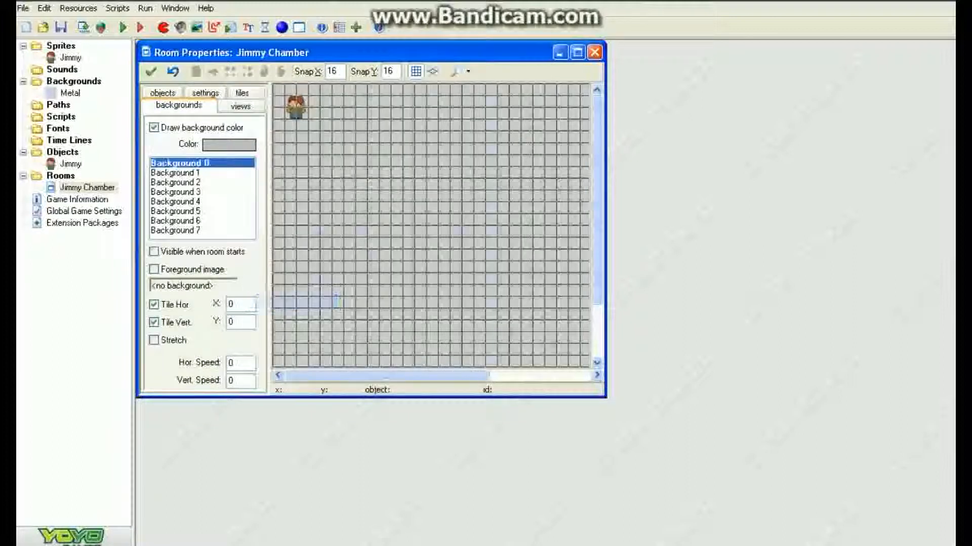
pyautogui.click(151, 71)
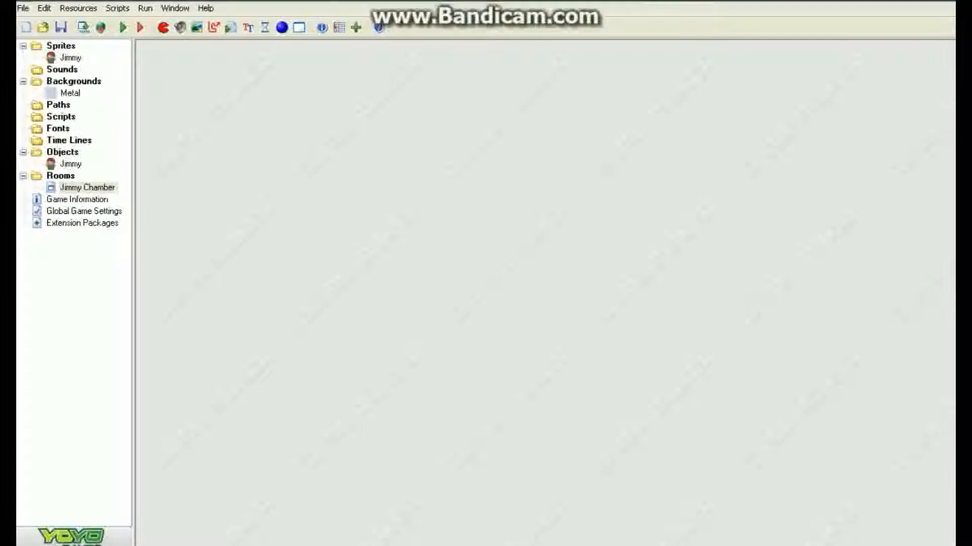
# Step: Create a new sprite named Bomb
pyautogui.click(163, 27)
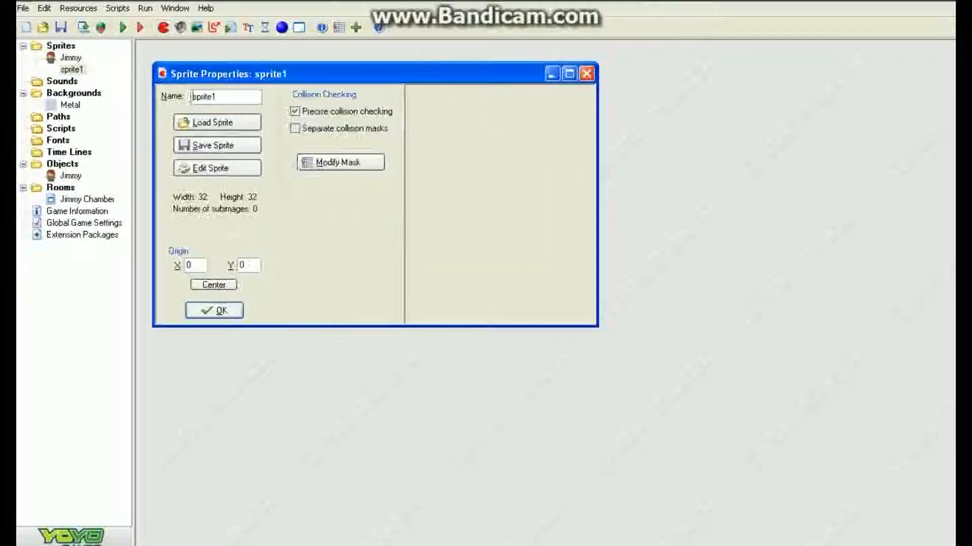
pyautogui.moveTo(219, 96); pyautogui.dragTo(189, 97)
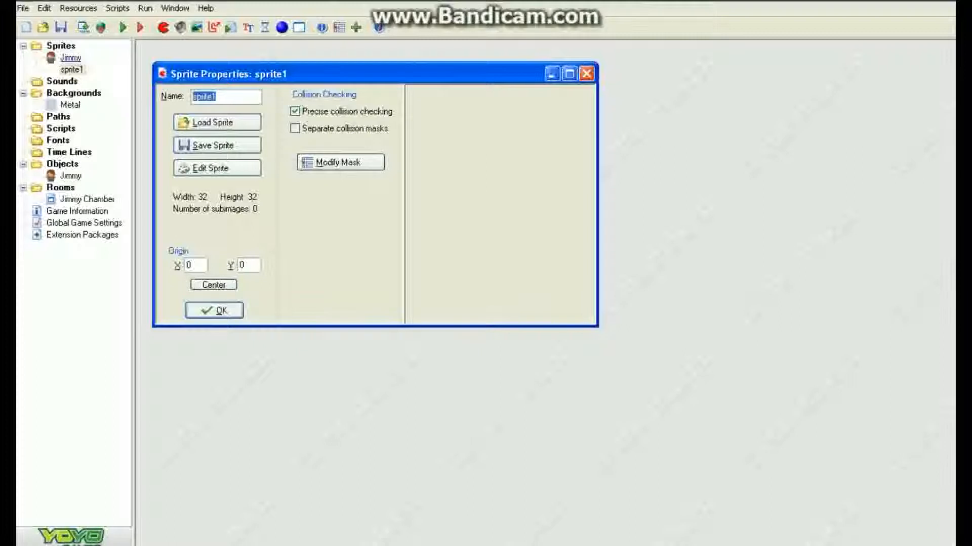
pyautogui.write('Bomb')
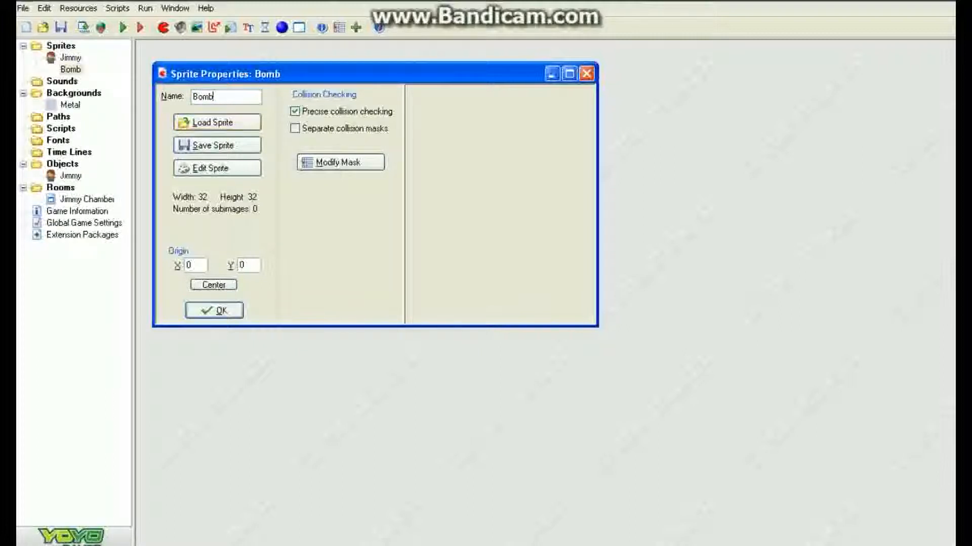
pyautogui.click(214, 310)
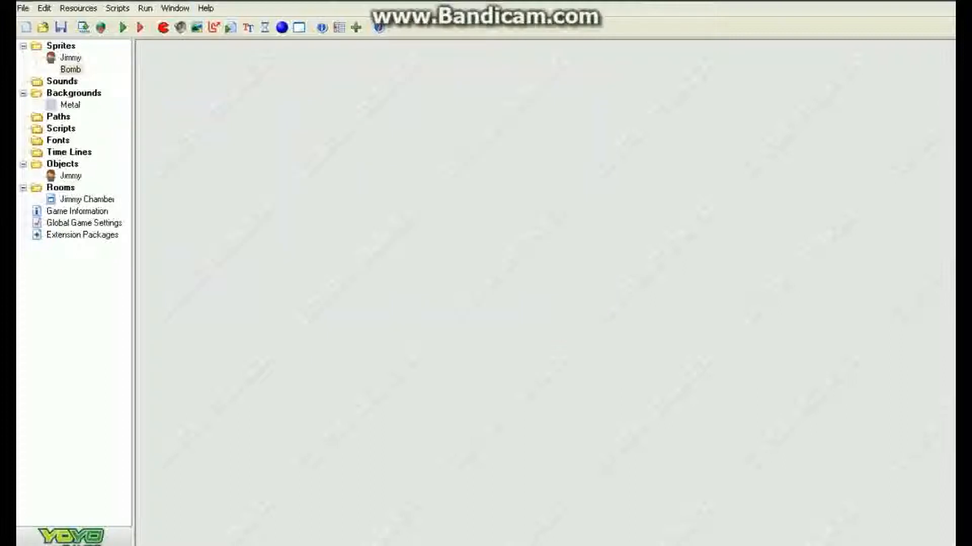
# Step: Create a new object named Bomb
pyautogui.click(282, 28)
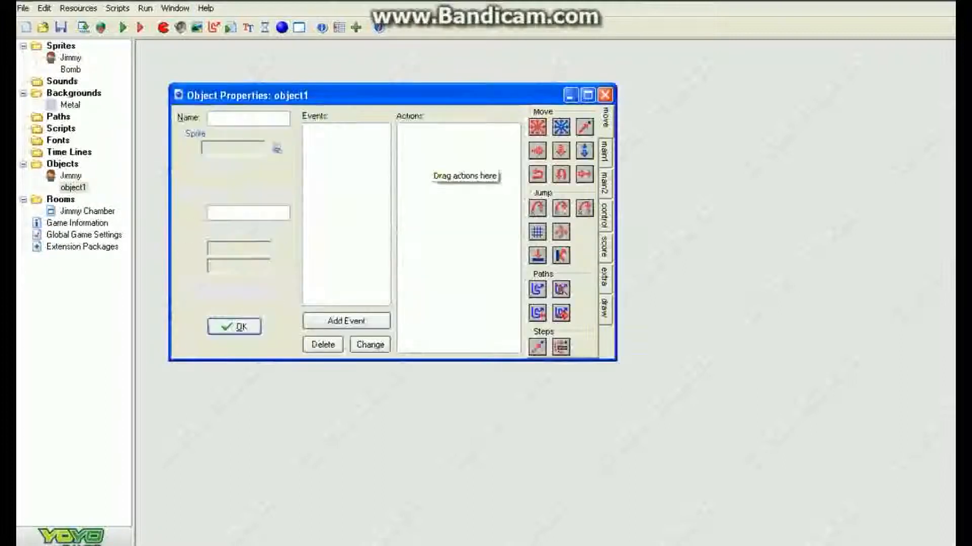
pyautogui.press('BackSpace')
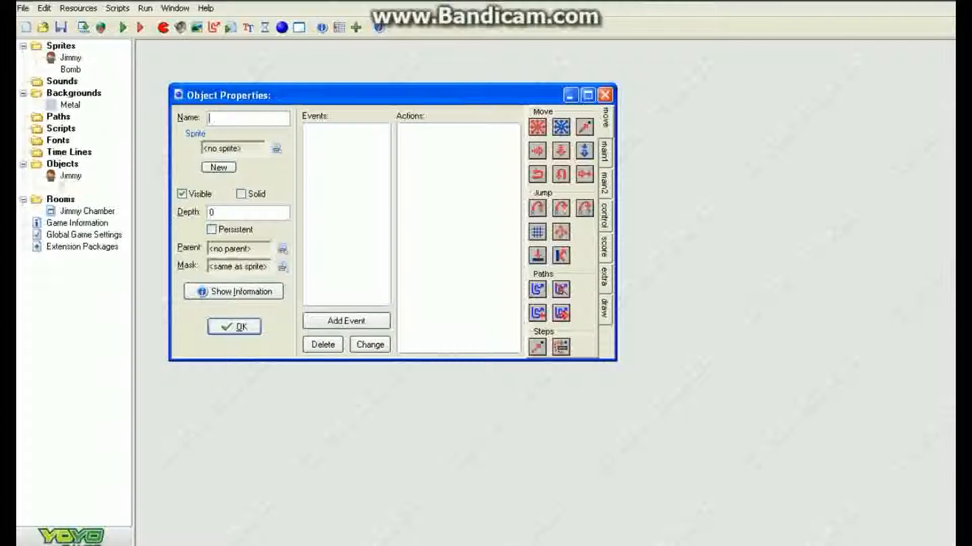
pyautogui.write('Bomb')
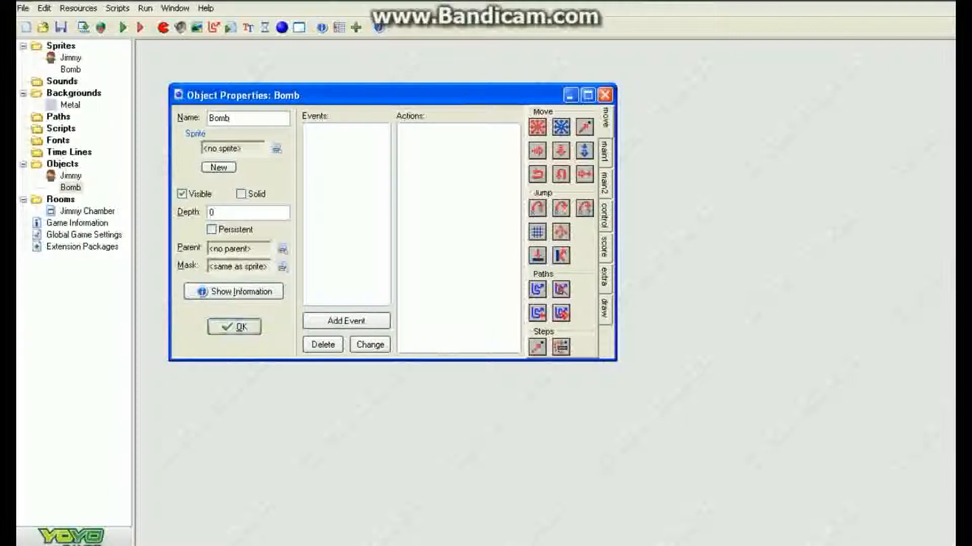
pyautogui.press('Return')
# Step: Load bomb.png into the Bomb sprite and close its properties
pyautogui.doubleClick(71, 69)
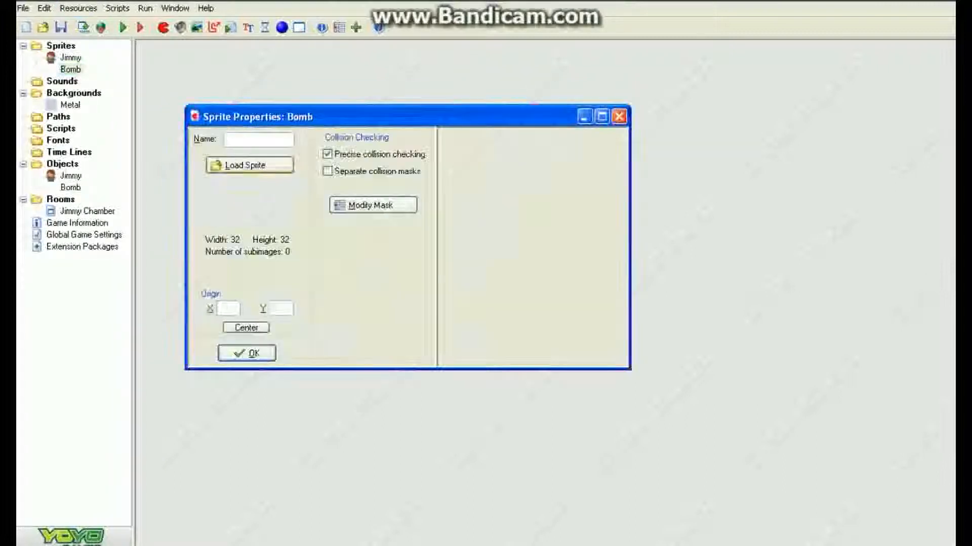
pyautogui.click(249, 165)
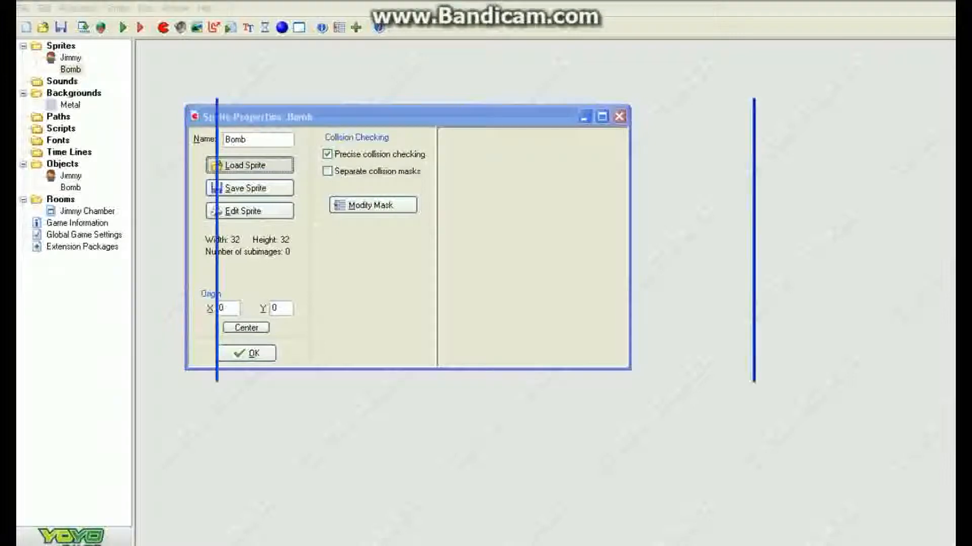
pyautogui.click(324, 208)
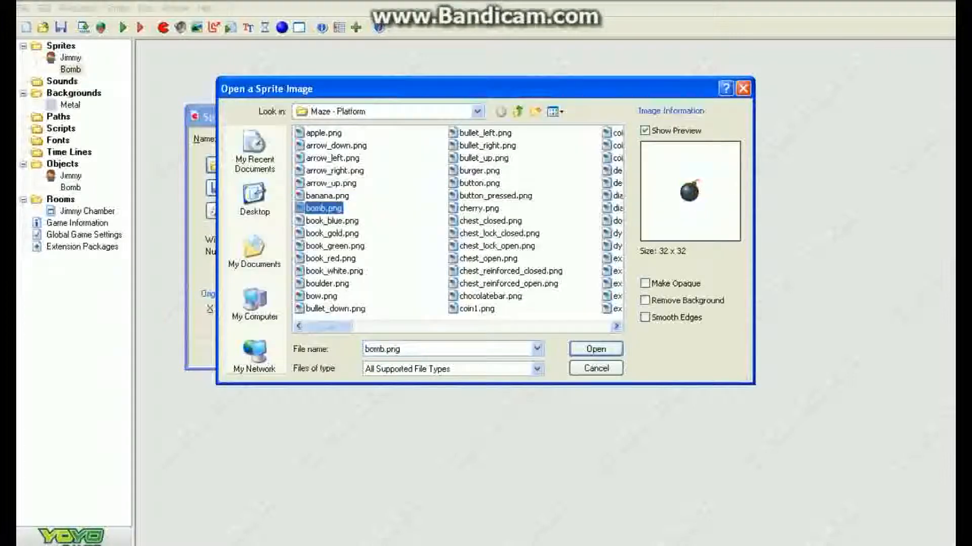
pyautogui.click(595, 349)
pyautogui.click(247, 354)
# Step: Assign the Bomb sprite to the Bomb object and close it
pyautogui.doubleClick(71, 187)
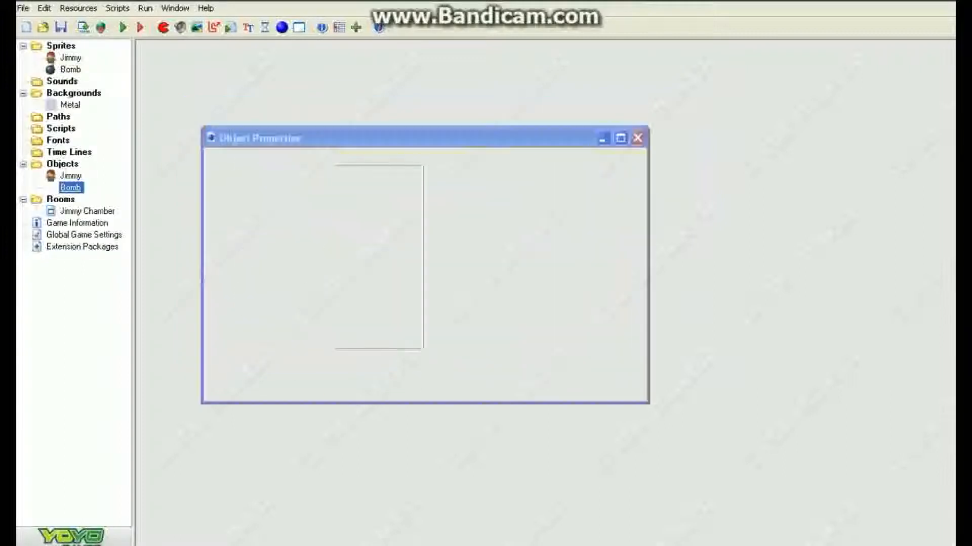
pyautogui.click(308, 190)
pyautogui.click(306, 229)
pyautogui.click(267, 370)
# Step: Scatter about 50 Bomb instances across the Jimmy Chamber room and close the room
pyautogui.doubleClick(70, 187)
pyautogui.doubleClick(87, 211)
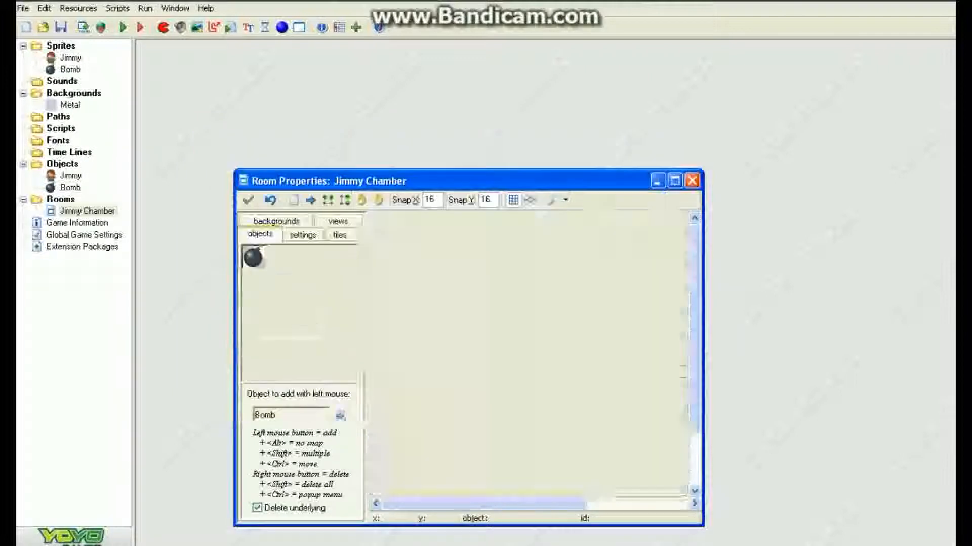
pyautogui.click(674, 181)
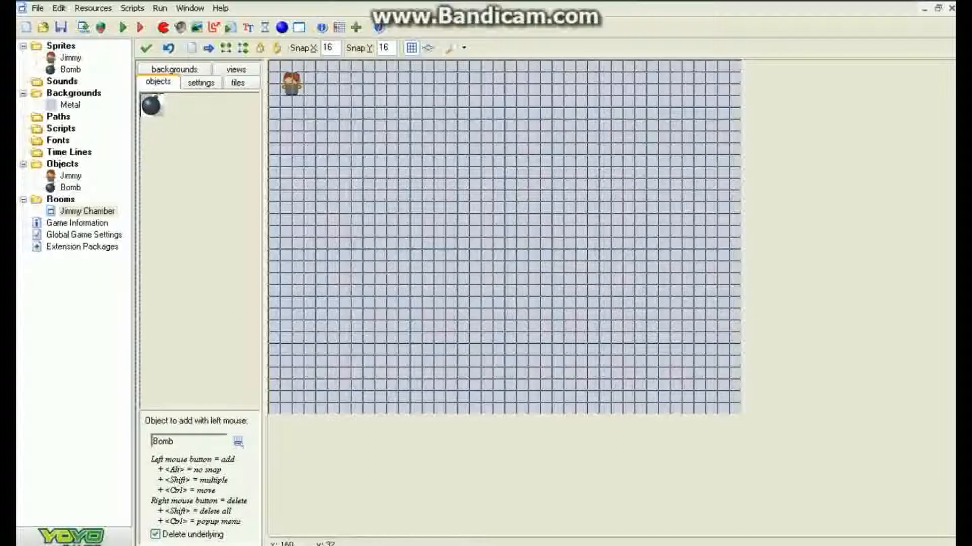
pyautogui.click(325, 72)
pyautogui.click(408, 84)
pyautogui.click(468, 84)
pyautogui.click(514, 84)
pyautogui.moveTo(513, 83)
pyautogui.keyDown('shift'); pyautogui.mouseDown()
pyautogui.moveTo(679, 142)
pyautogui.moveTo(691, 213)
pyautogui.moveTo(679, 344)
pyautogui.moveTo(493, 344)
pyautogui.moveTo(362, 320)
pyautogui.moveTo(384, 214)
pyautogui.moveTo(479, 273)
pyautogui.moveTo(609, 274)
pyautogui.moveTo(597, 190)
pyautogui.moveTo(420, 167)
pyautogui.moveTo(290, 131)
pyautogui.moveTo(314, 379)
pyautogui.moveTo(408, 367)
pyautogui.moveTo(408, 284)
pyautogui.mouseUp(); pyautogui.keyUp('shift')
pyautogui.click(335, 256)
pyautogui.click(358, 256)
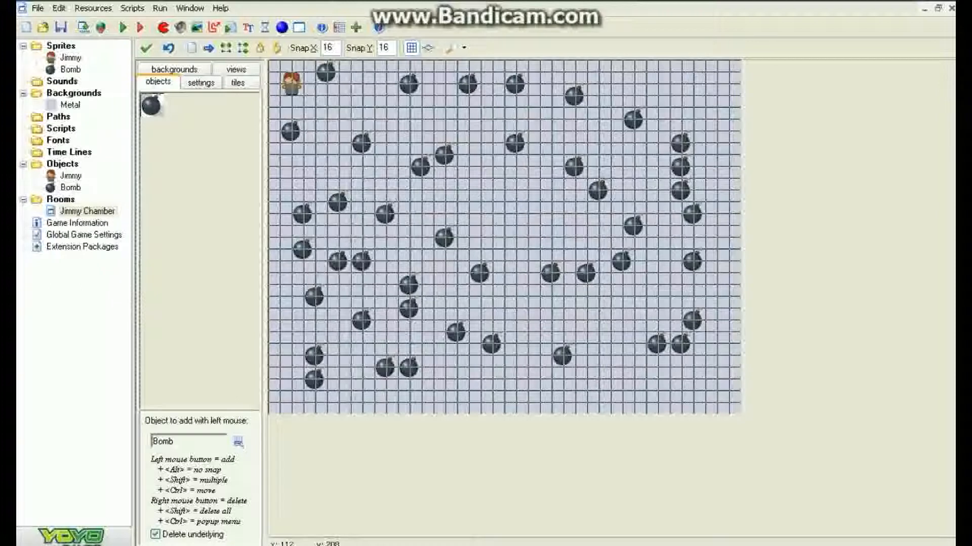
pyautogui.click(488, 186)
pyautogui.click(547, 221)
pyautogui.click(406, 102)
pyautogui.click(701, 67)
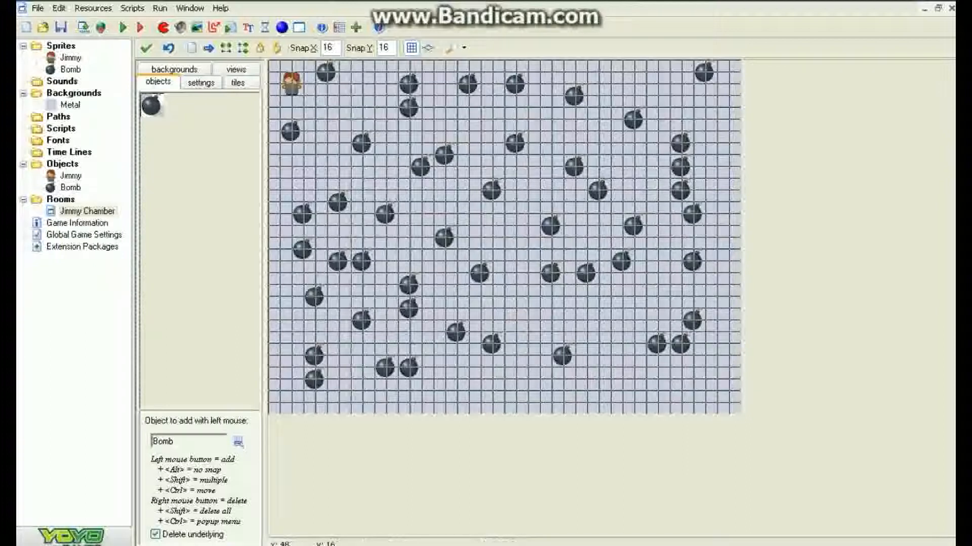
pyautogui.click(146, 48)
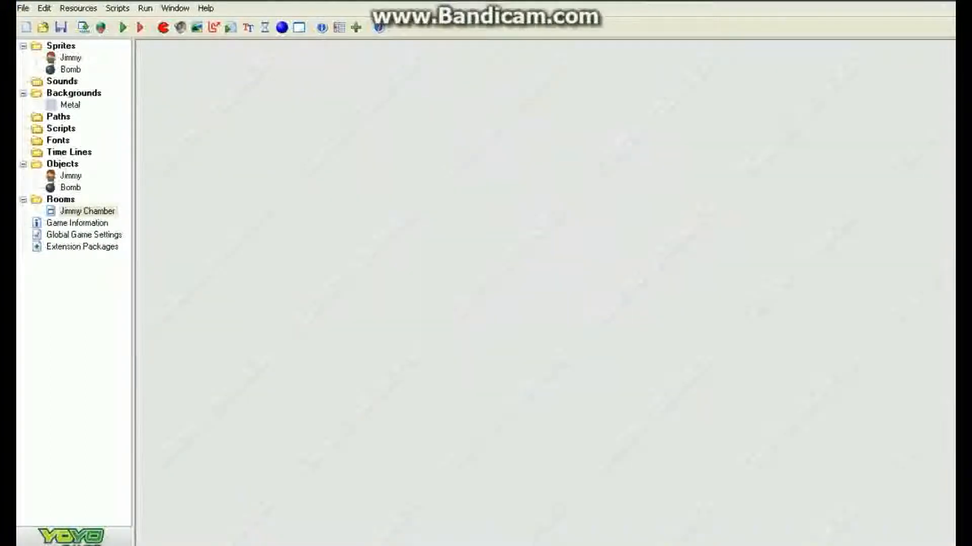
# Step: Create a sprite named Goal loaded from banana.png
pyautogui.click(162, 28)
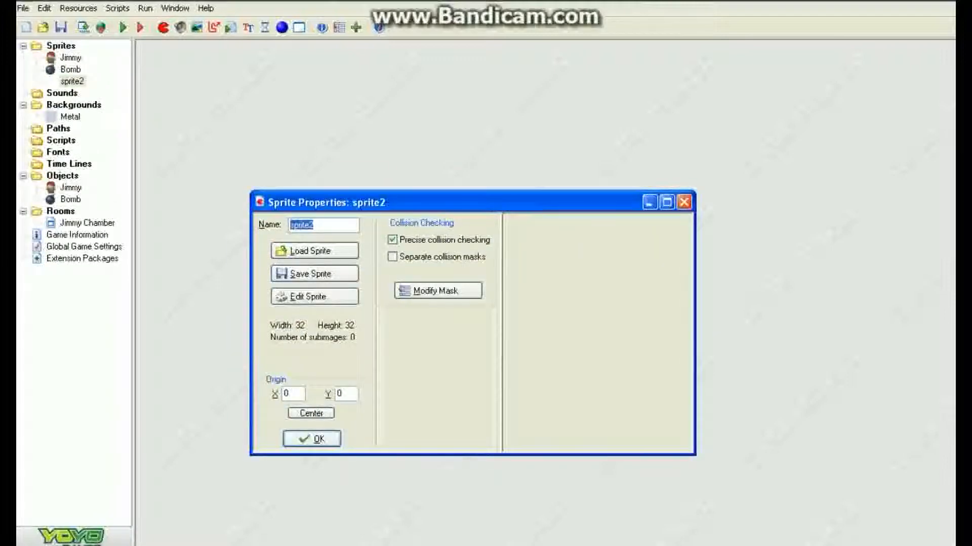
pyautogui.write('al')
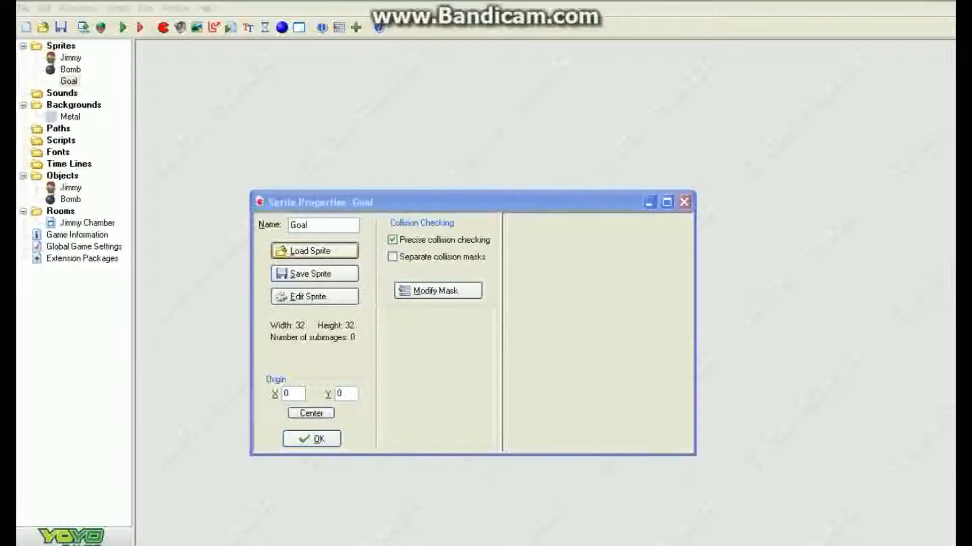
pyautogui.click(315, 250)
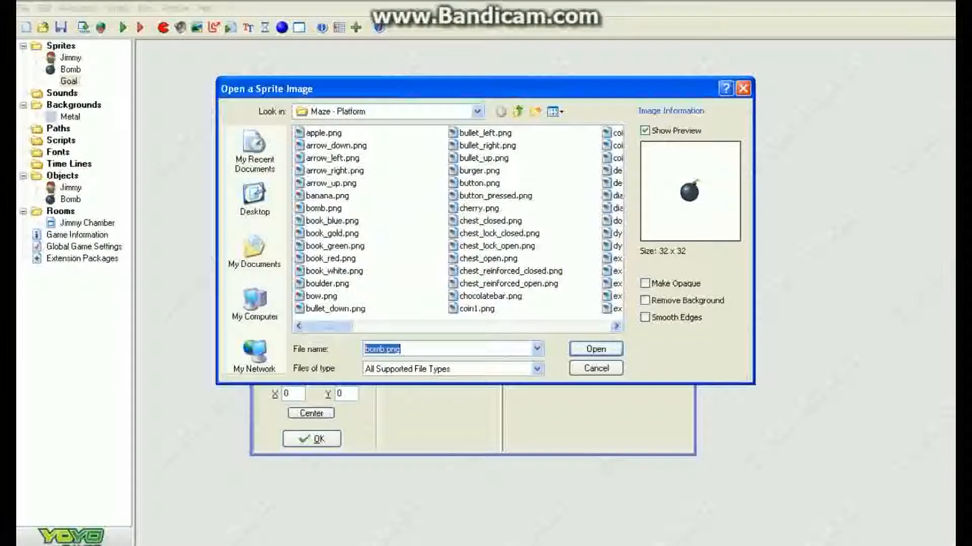
pyautogui.click(335, 246)
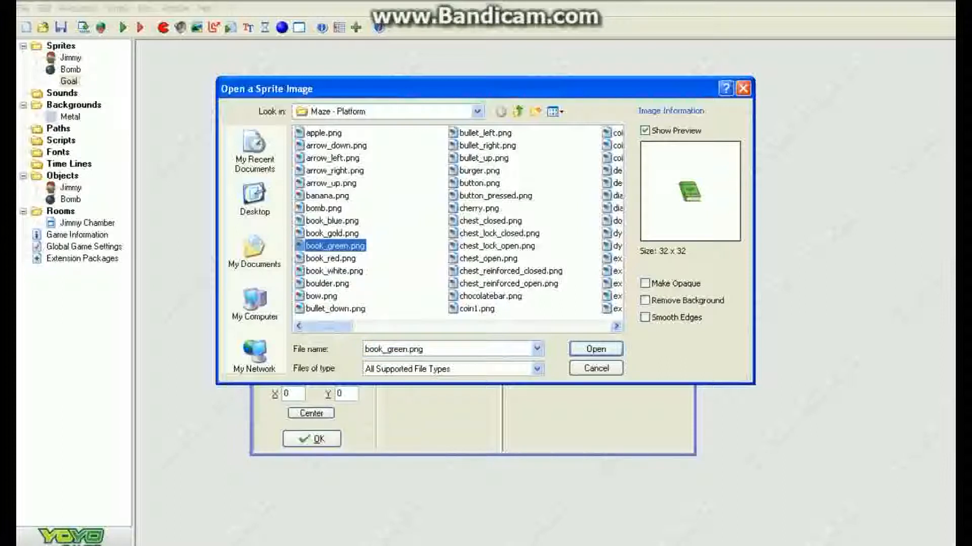
pyautogui.click(479, 183)
pyautogui.click(479, 171)
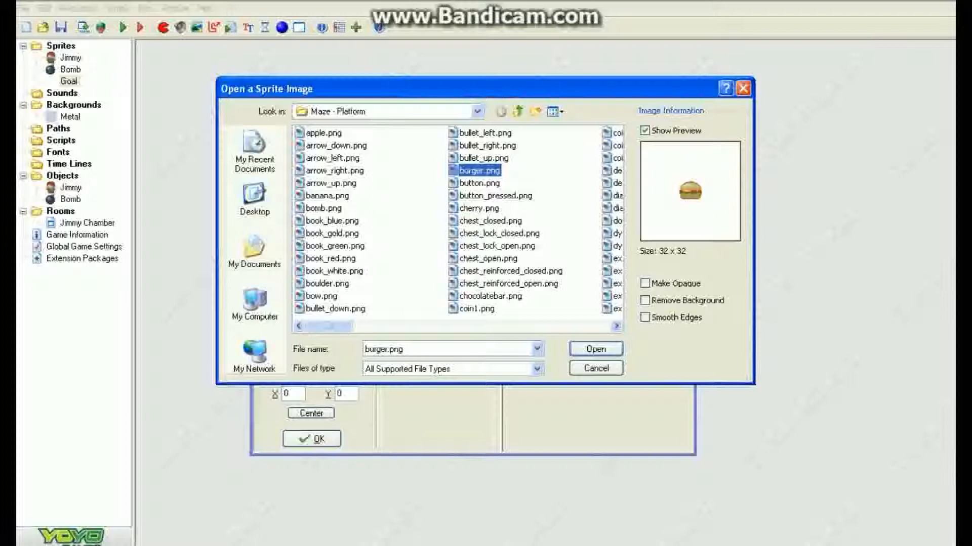
pyautogui.click(536, 172)
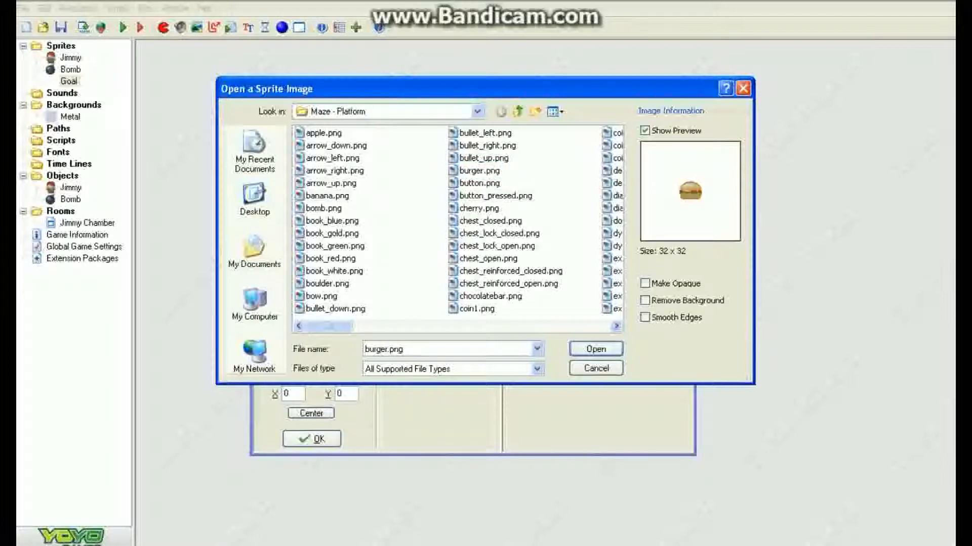
pyautogui.click(327, 196)
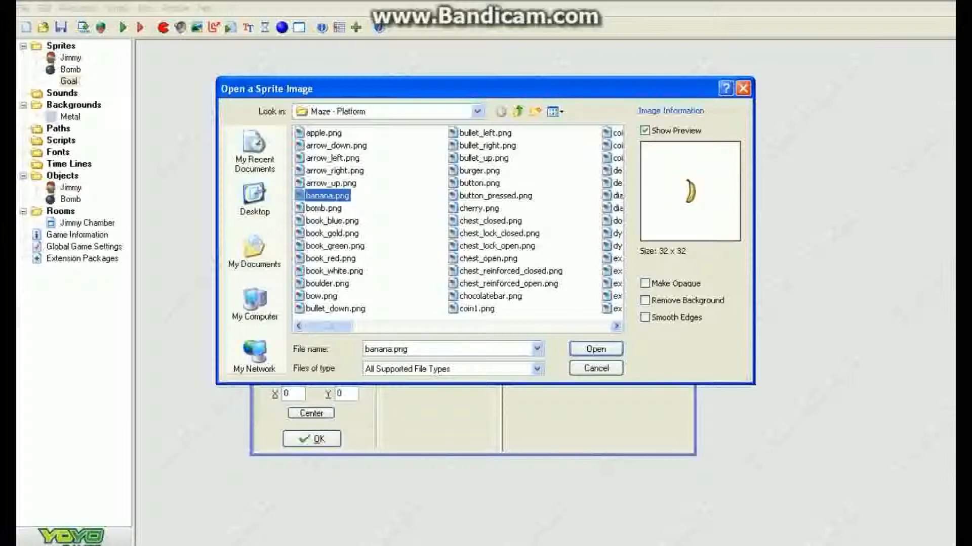
pyautogui.click(596, 349)
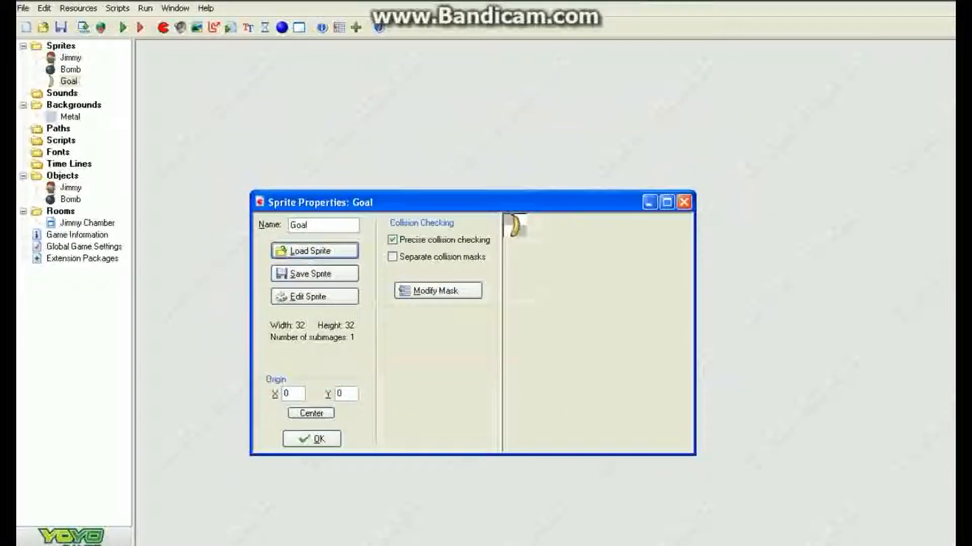
pyautogui.click(311, 438)
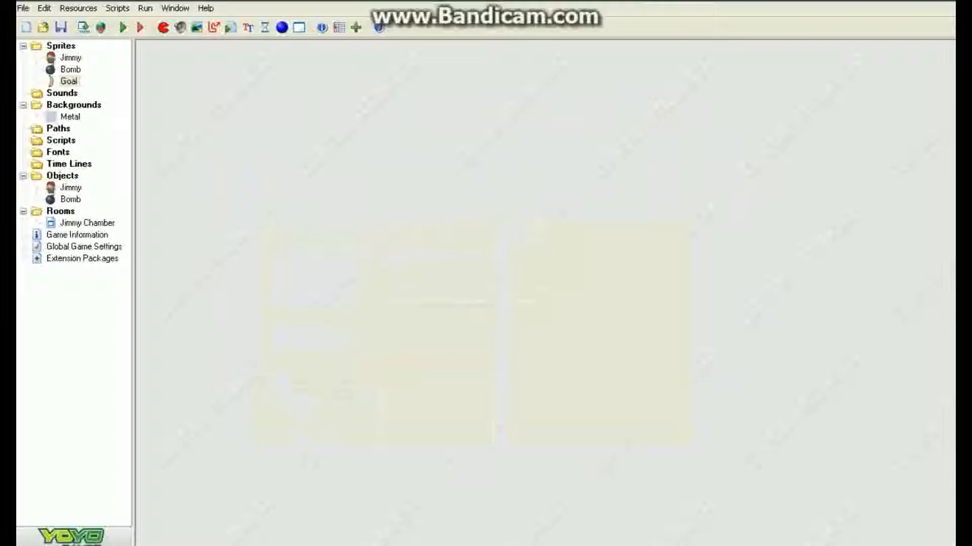
# Step: Create an object named Banana using the Goal sprite
pyautogui.click(282, 28)
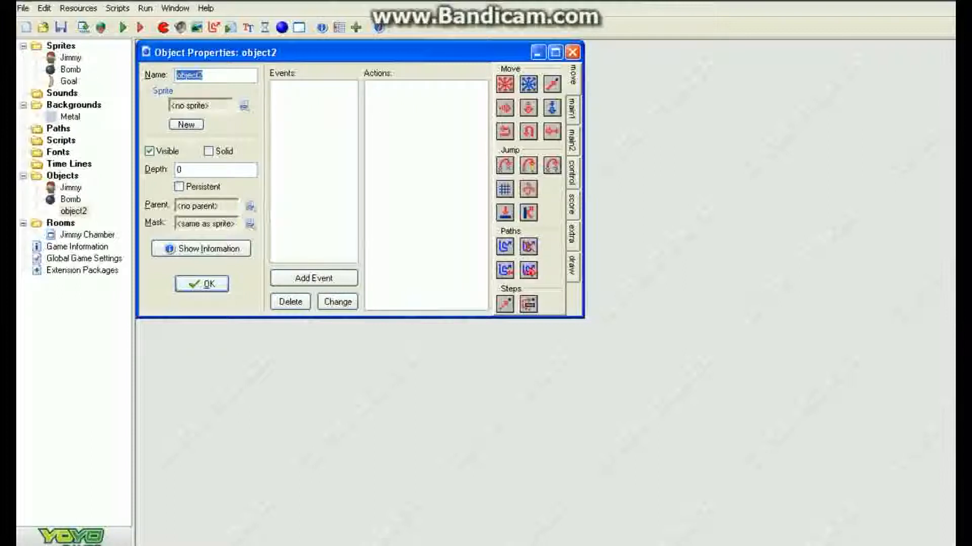
pyautogui.write('Banana')
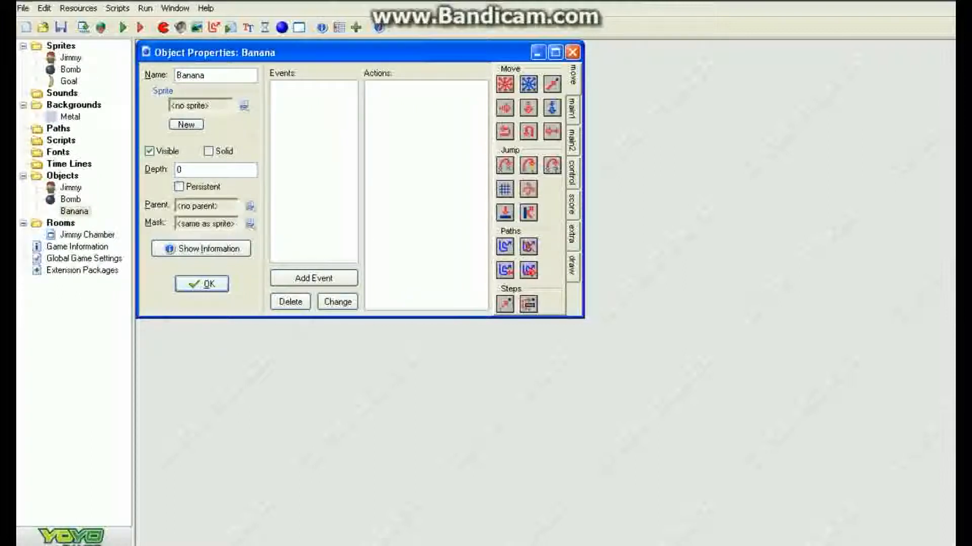
pyautogui.click(243, 105)
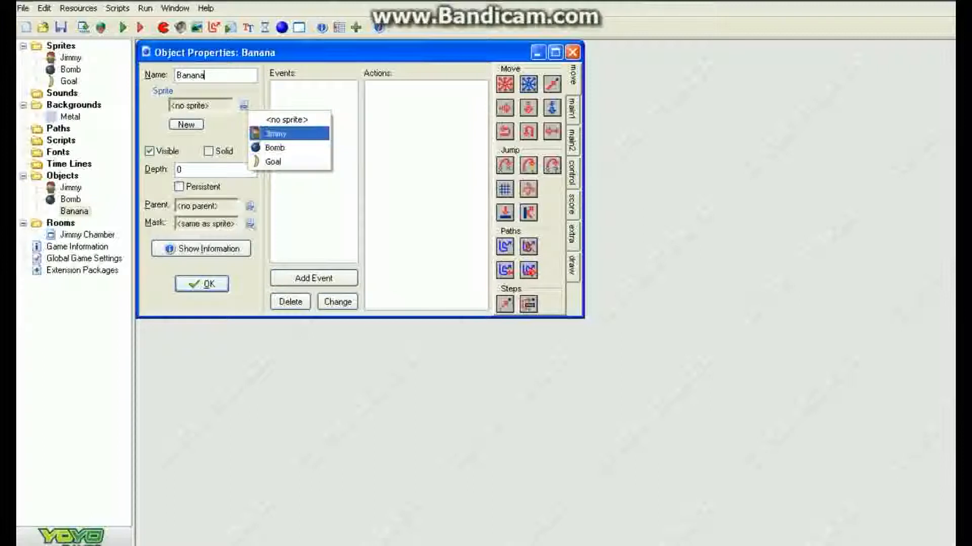
pyautogui.click(273, 161)
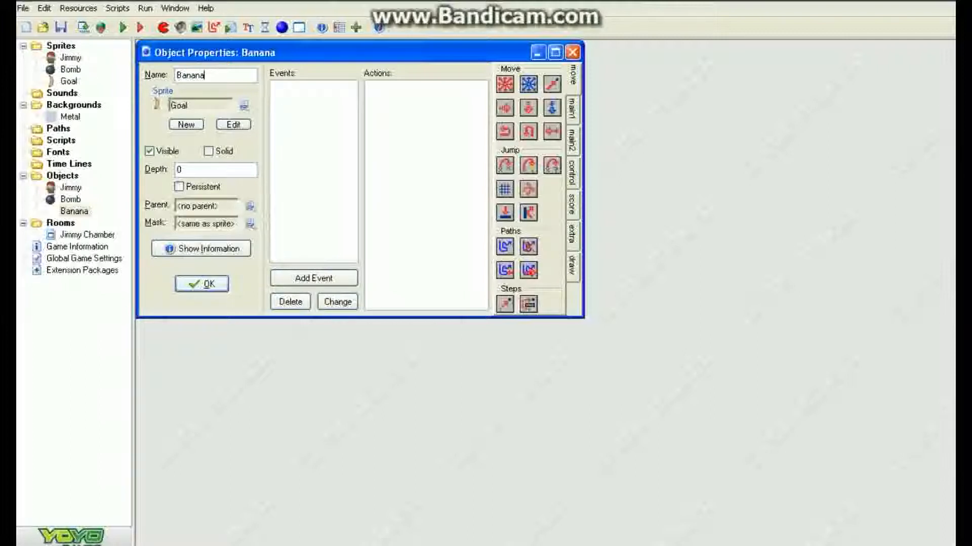
pyautogui.press('Return')
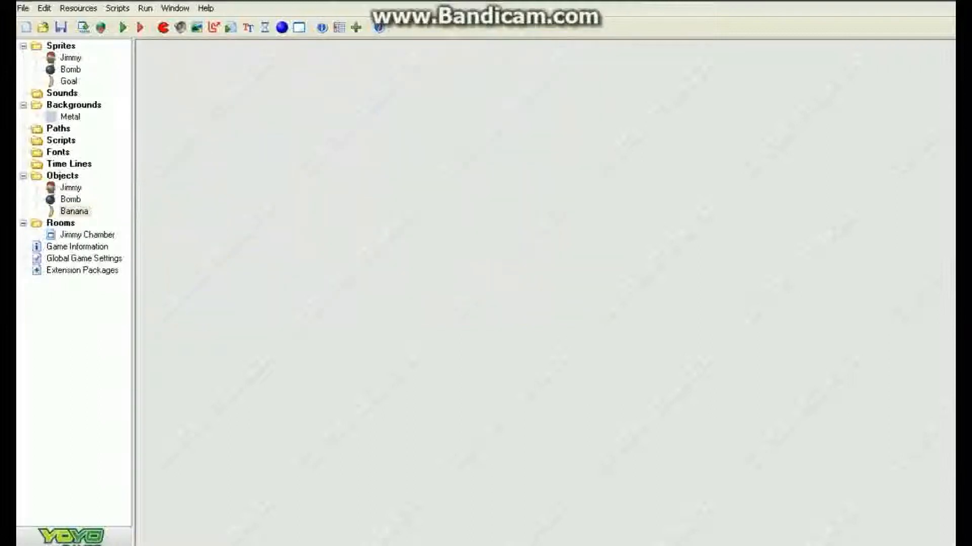
# Step: Place one Banana instance near the bottom-right corner of the Jimmy Chamber room and close the room
pyautogui.doubleClick(87, 235)
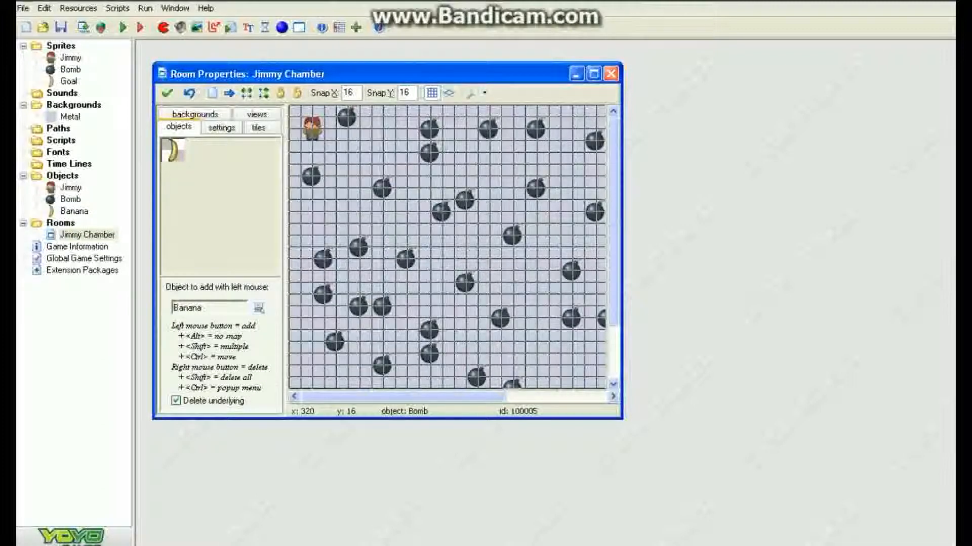
pyautogui.click(594, 74)
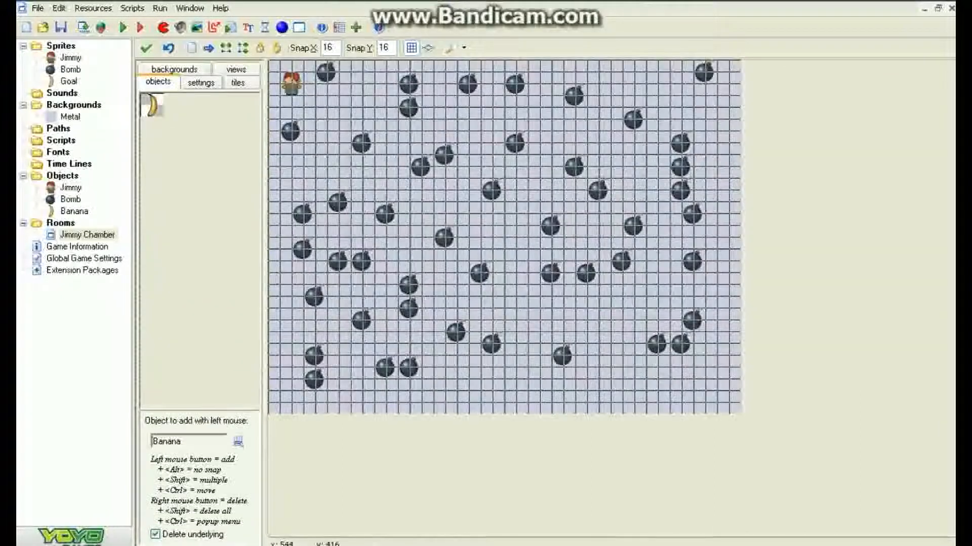
pyautogui.click(688, 385)
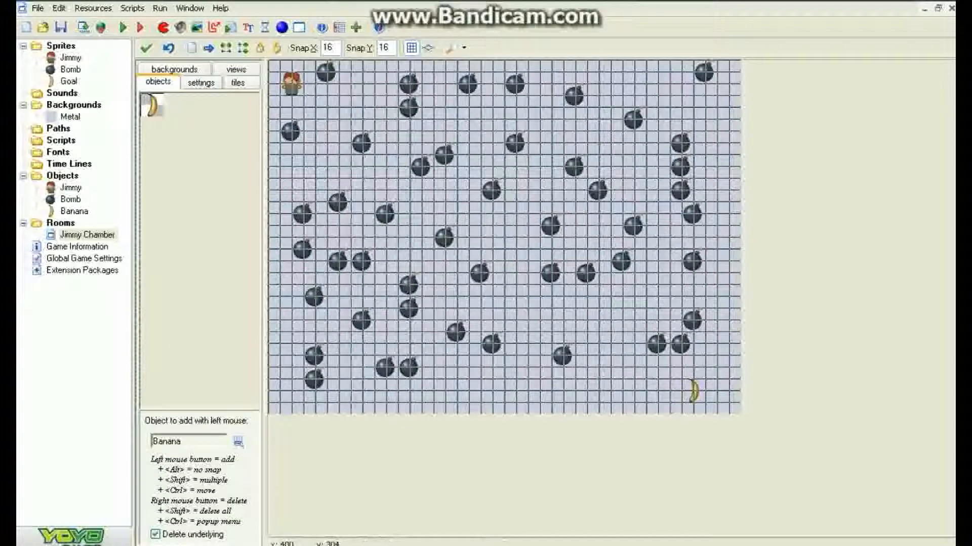
pyautogui.click(147, 48)
# Step: Run the game to test it, then close the game window
pyautogui.click(123, 28)
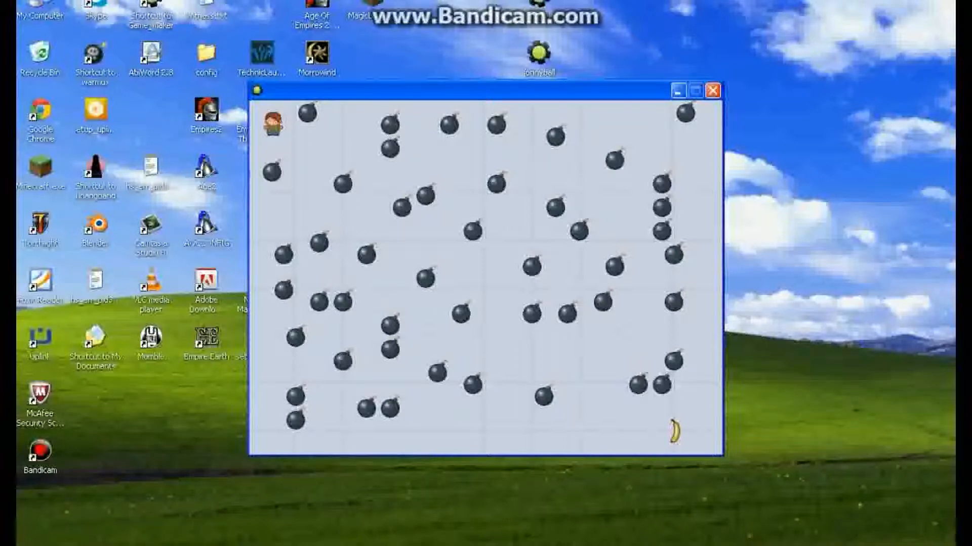
pyautogui.click(712, 91)
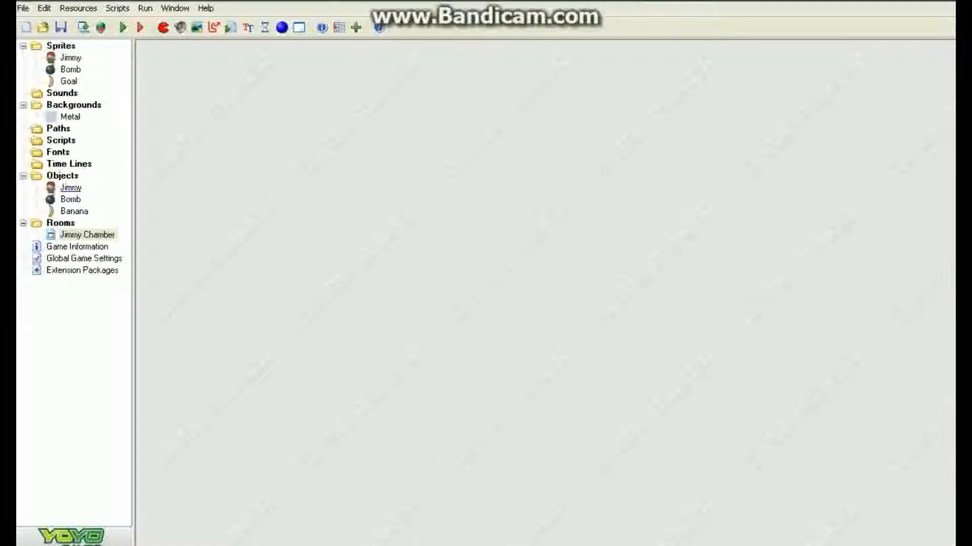
# Step: Open the Jimmy object and add a Right key press event with a Move Fixed action moving right at speed 2
pyautogui.doubleClick(71, 187)
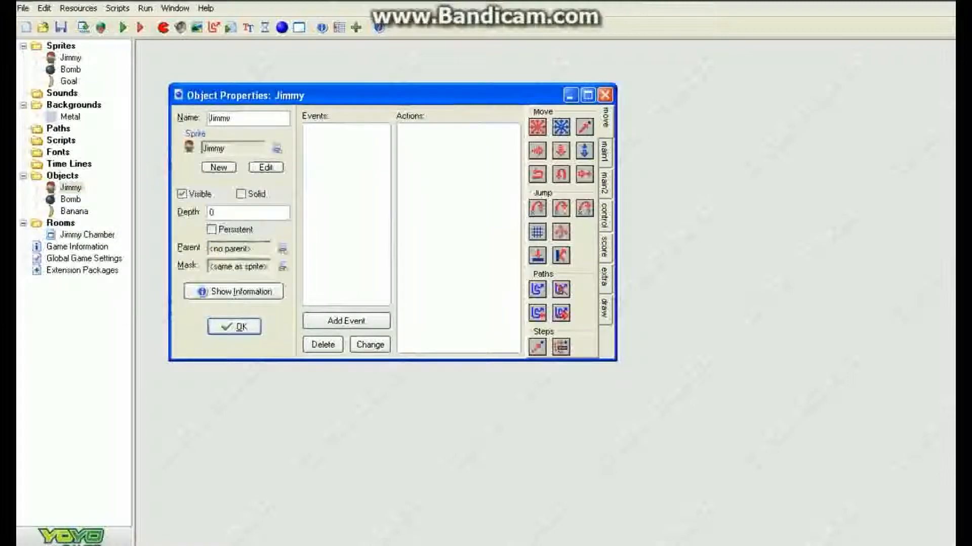
pyautogui.click(346, 321)
pyautogui.click(512, 281)
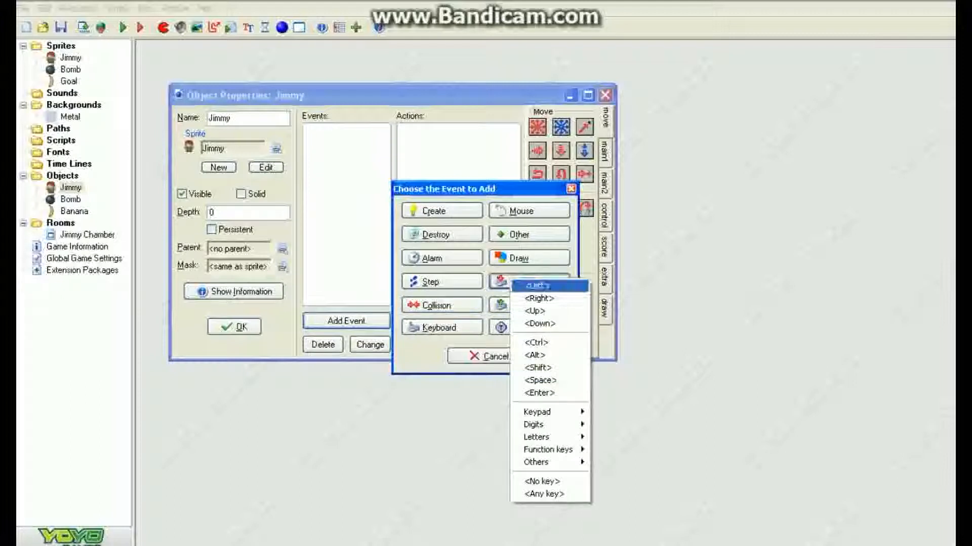
pyautogui.click(538, 298)
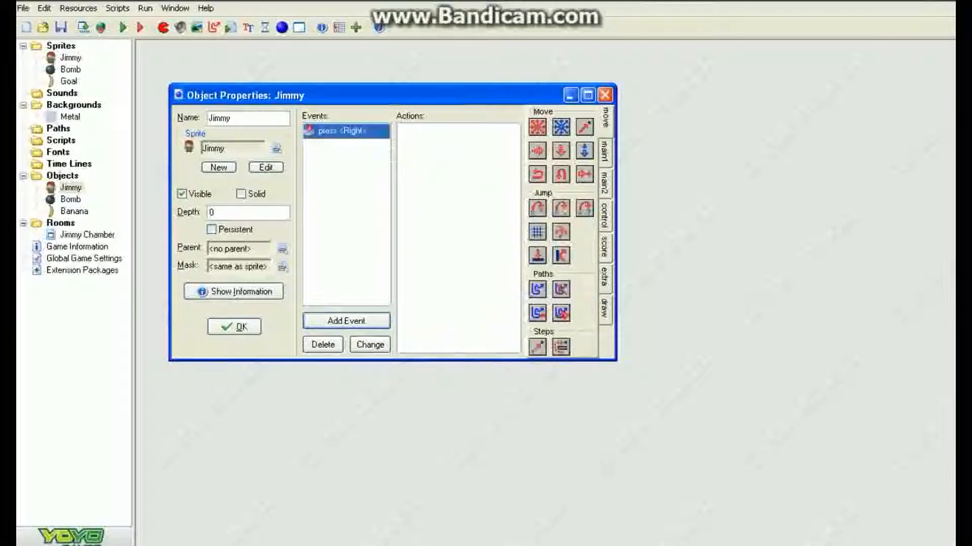
pyautogui.moveTo(537, 127); pyautogui.dragTo(458, 177)
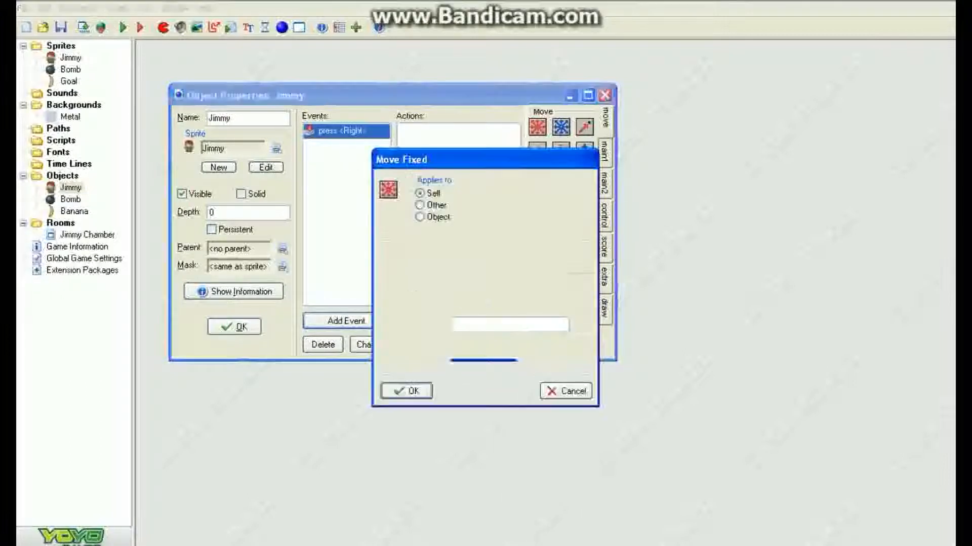
pyautogui.click(495, 279)
pyautogui.doubleClick(455, 325)
pyautogui.write('4')
pyautogui.click(406, 390)
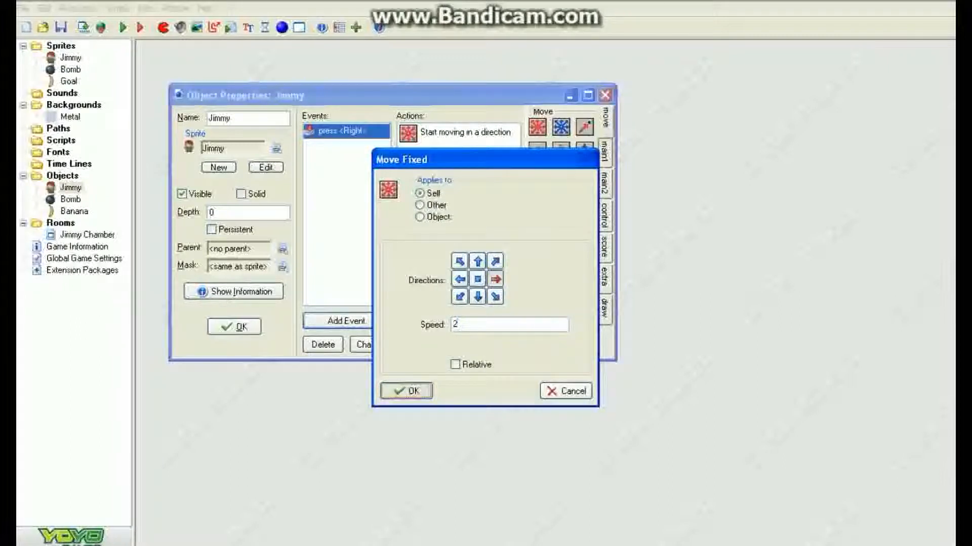
# Step: Add a Left key press event with a Move Fixed action moving Jimmy left
pyautogui.click(346, 321)
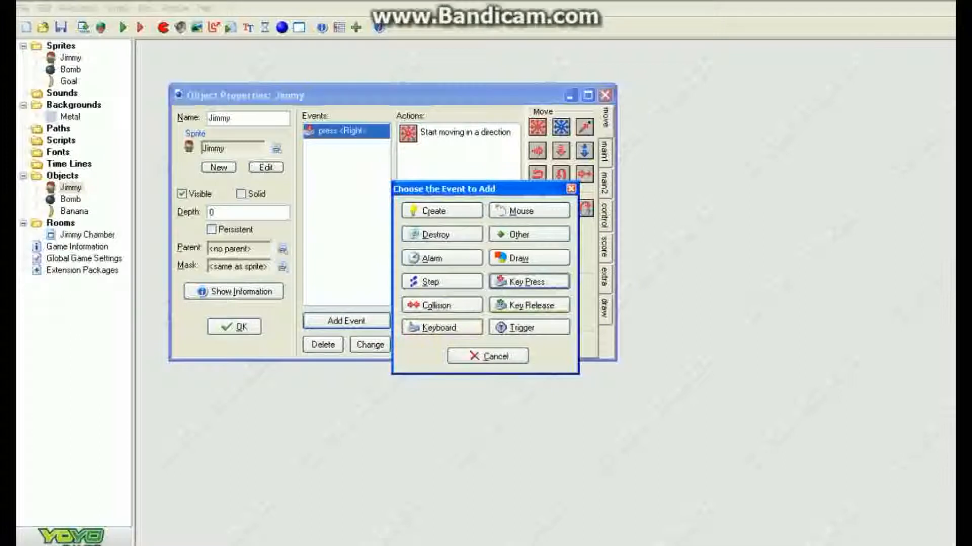
pyautogui.click(529, 282)
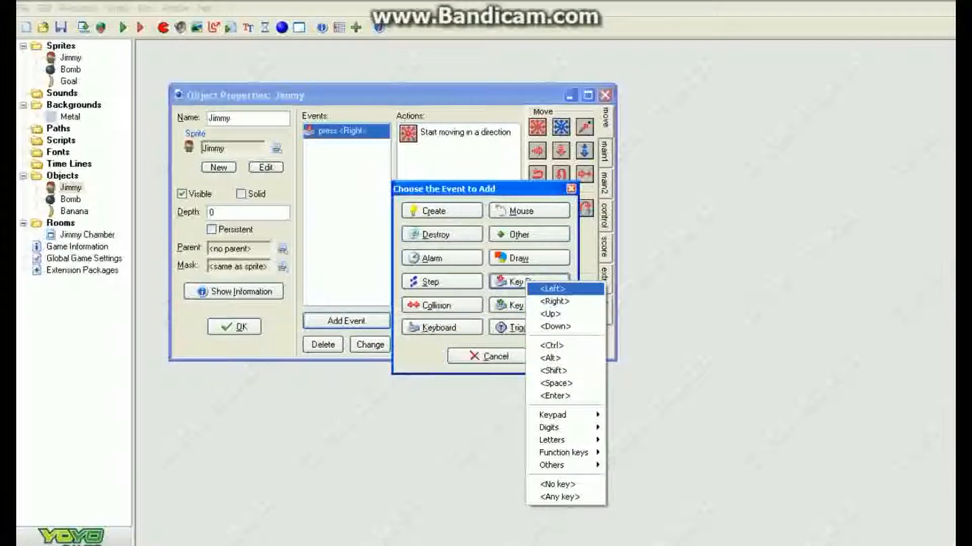
pyautogui.click(547, 287)
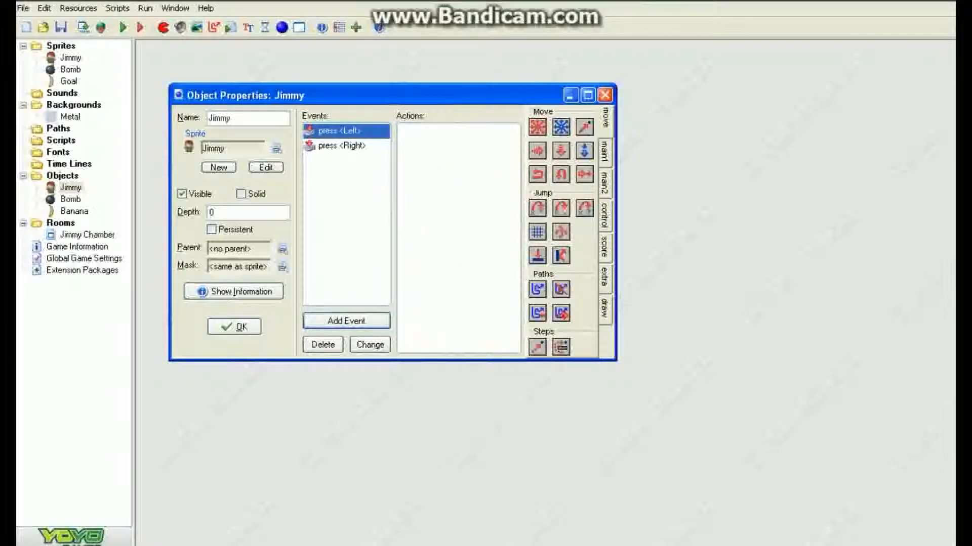
pyautogui.moveTo(537, 127); pyautogui.dragTo(456, 177)
pyautogui.click(460, 279)
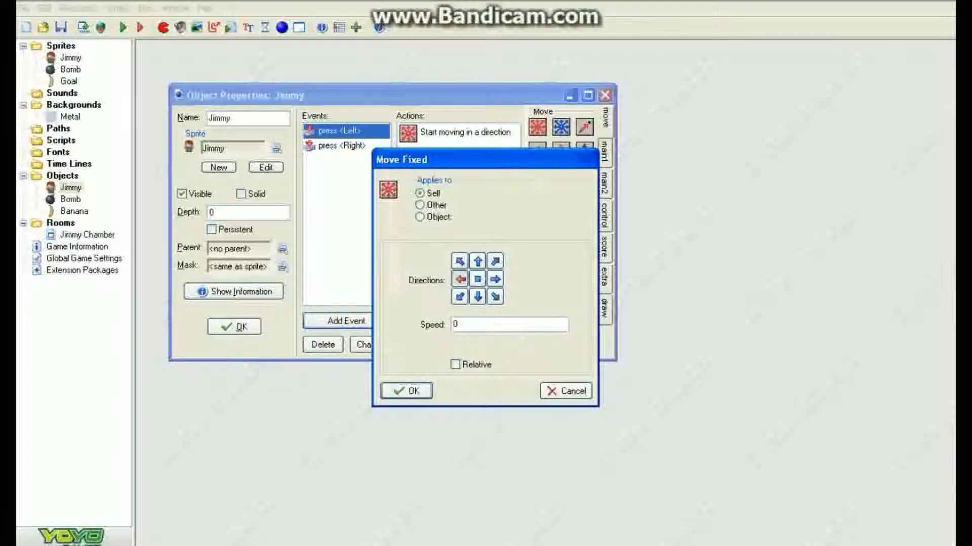
pyautogui.doubleClick(455, 324)
pyautogui.click(406, 390)
# Step: Add an Up key press event with a Move Fixed action moving Jimmy up
pyautogui.click(346, 321)
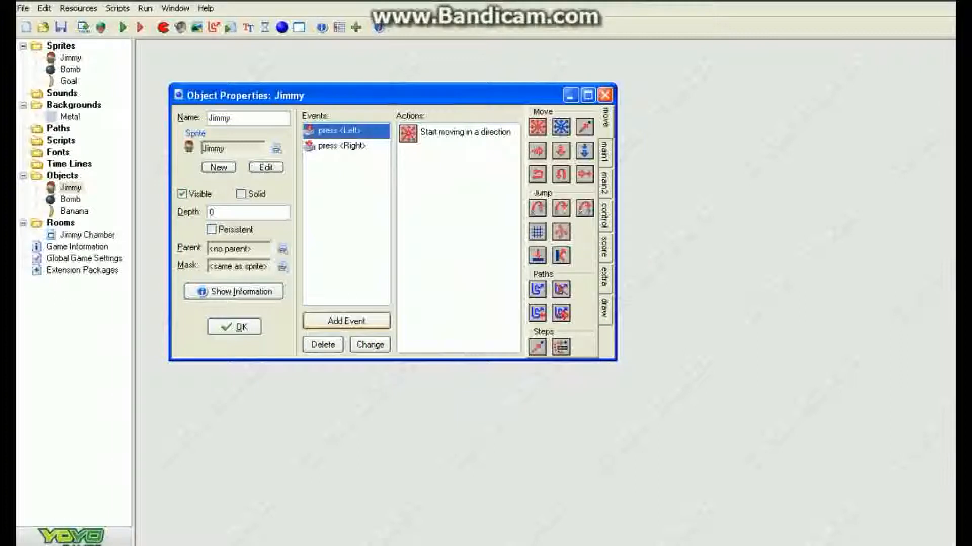
pyautogui.click(528, 281)
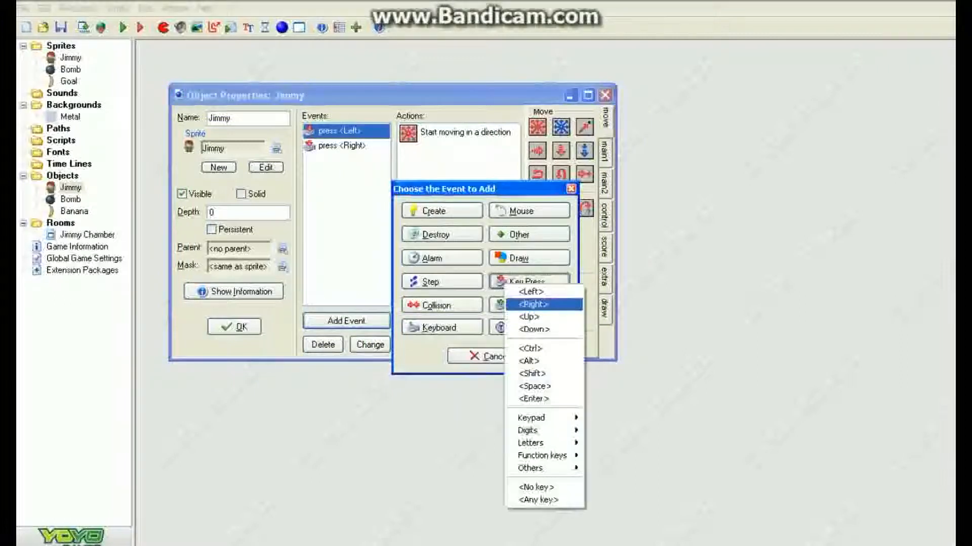
pyautogui.click(529, 317)
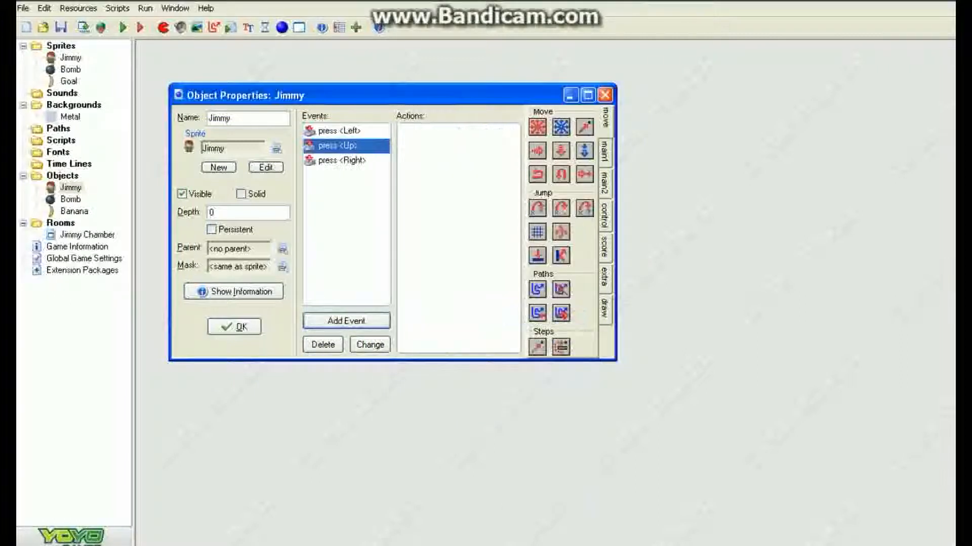
pyautogui.moveTo(537, 127); pyautogui.dragTo(466, 197)
pyautogui.click(477, 261)
pyautogui.click(406, 390)
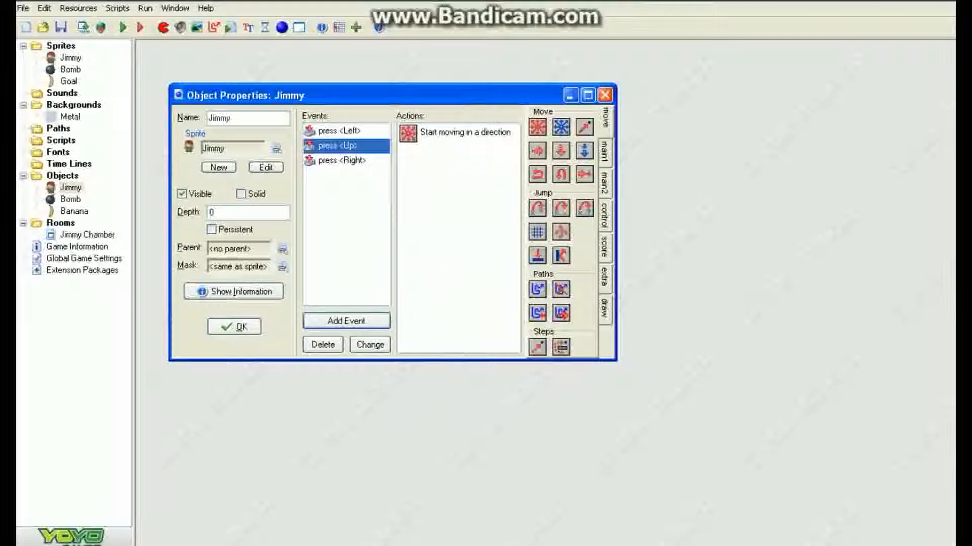
# Step: Add a Down key press event with a Move Fixed action moving Jimmy down at speed 2
pyautogui.click(346, 321)
pyautogui.click(529, 281)
pyautogui.click(552, 330)
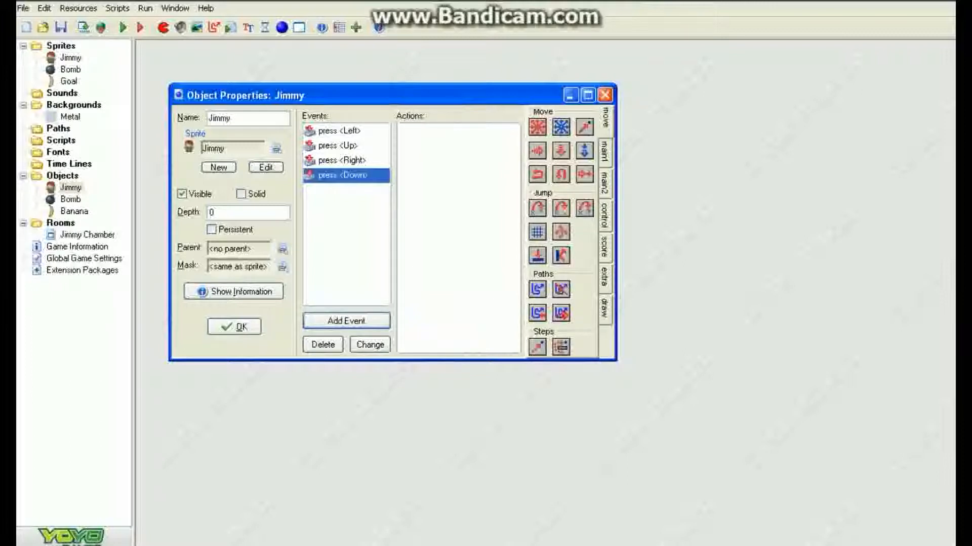
pyautogui.moveTo(537, 127); pyautogui.dragTo(458, 202)
pyautogui.click(478, 297)
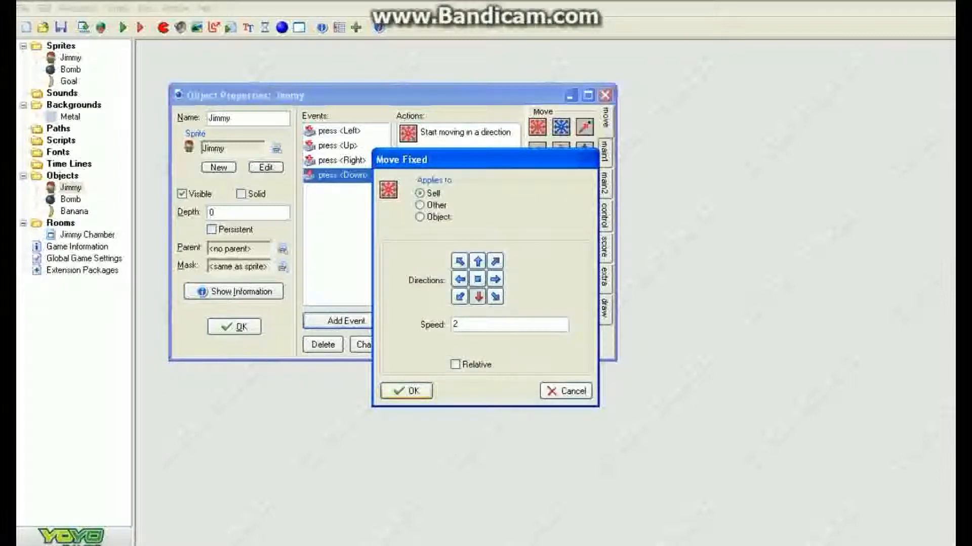
pyautogui.press('Return')
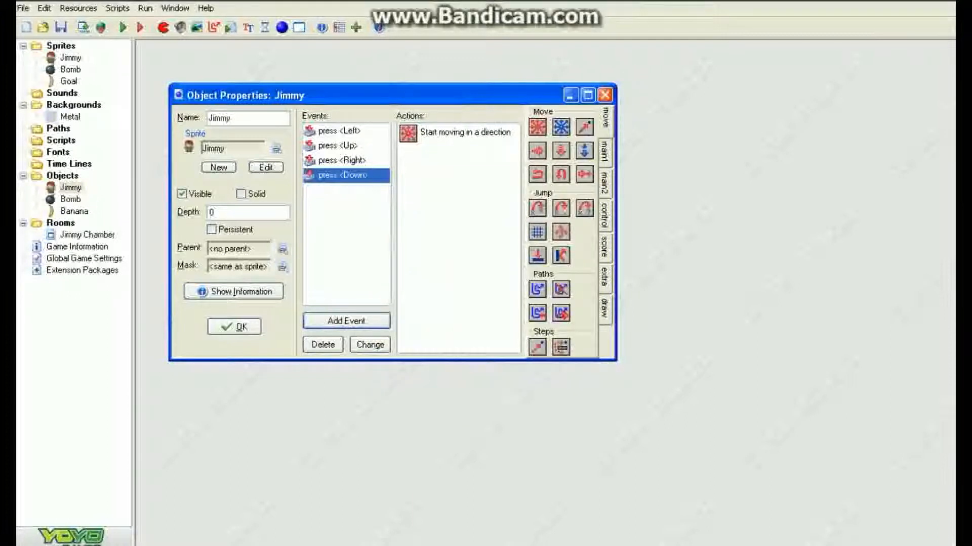
# Step: Add a Left key release event with a Move Fixed action that stops Jimmy at speed 0
pyautogui.click(346, 321)
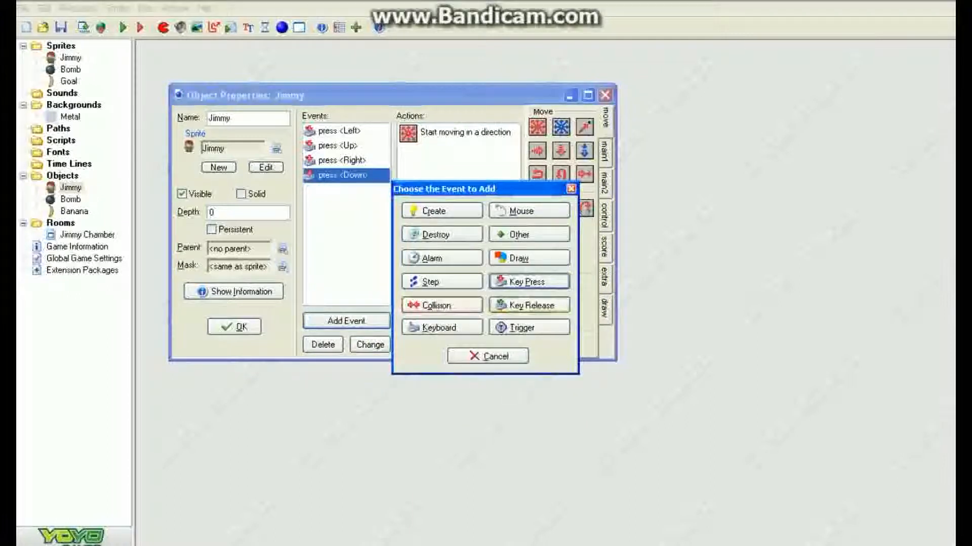
pyautogui.click(532, 305)
pyautogui.click(554, 310)
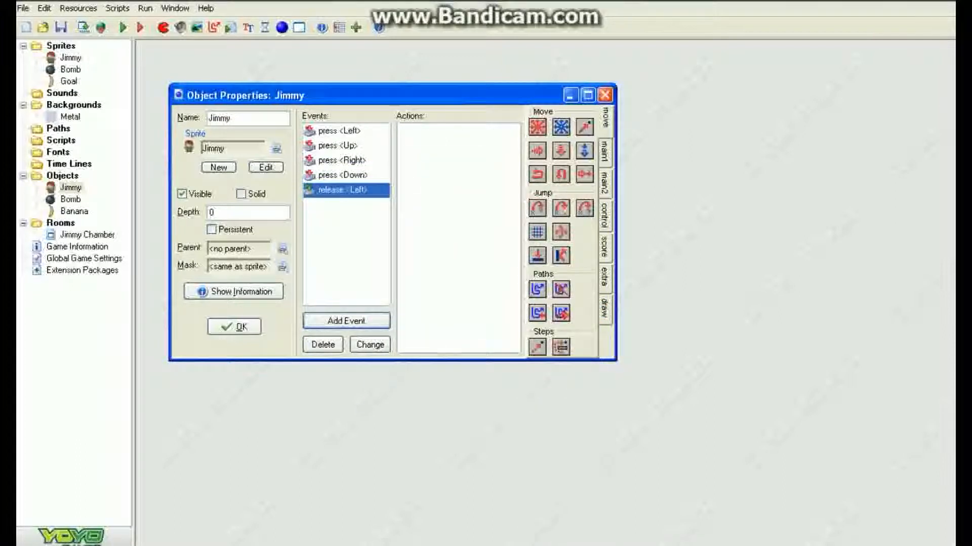
pyautogui.moveTo(537, 127); pyautogui.dragTo(459, 203)
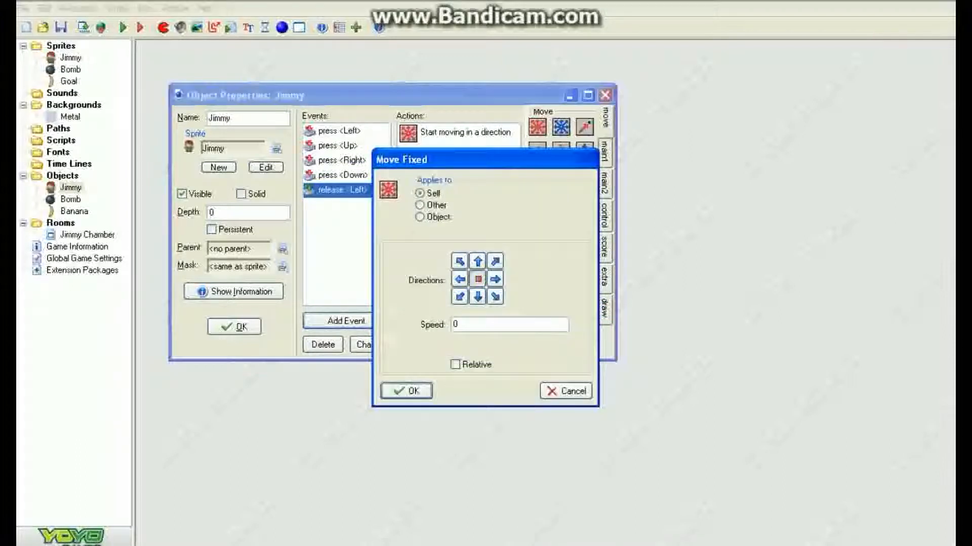
pyautogui.click(406, 391)
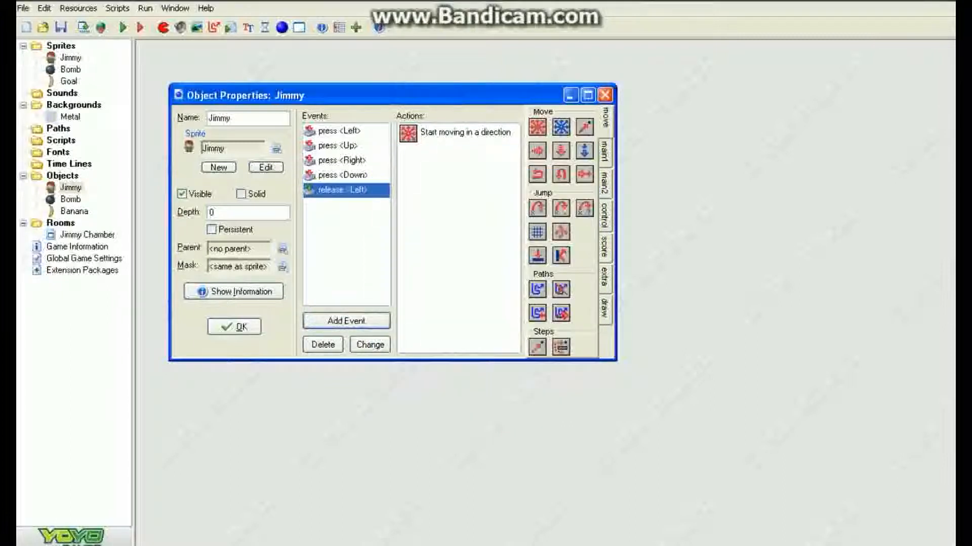
# Step: Duplicate the Left key release event as a Right key release event
pyautogui.rightClick(367, 190)
pyautogui.click(412, 223)
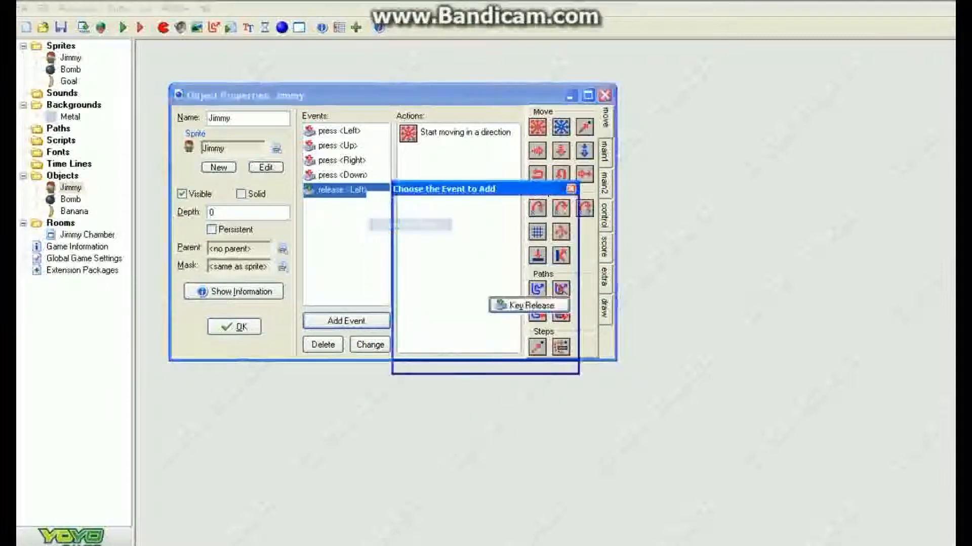
pyautogui.click(529, 305)
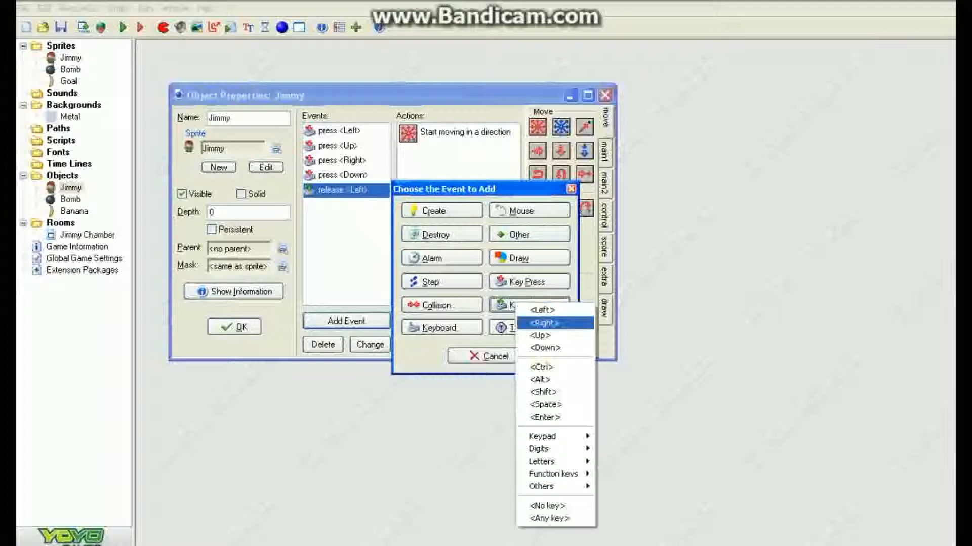
pyautogui.click(544, 323)
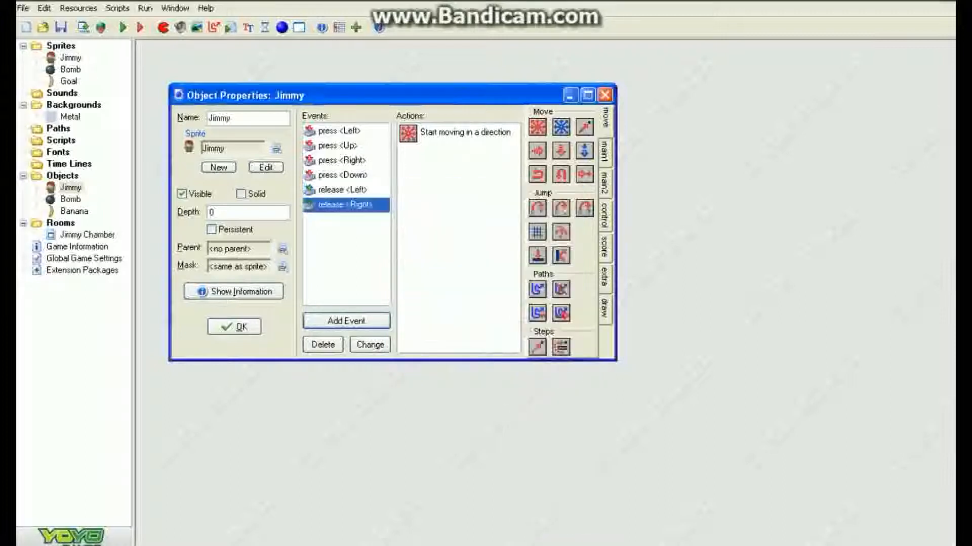
# Step: Duplicate the Right key release event as a Down key release event
pyautogui.rightClick(363, 205)
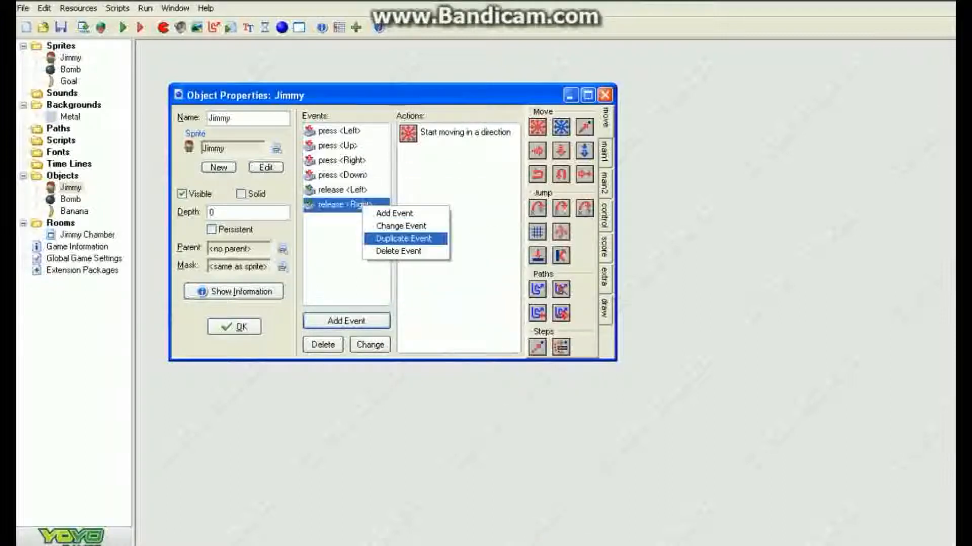
pyautogui.click(404, 239)
pyautogui.click(529, 305)
pyautogui.click(548, 350)
# Step: Add an Up key release event with a Move Fixed stop action, then close the Jimmy object
pyautogui.click(375, 325)
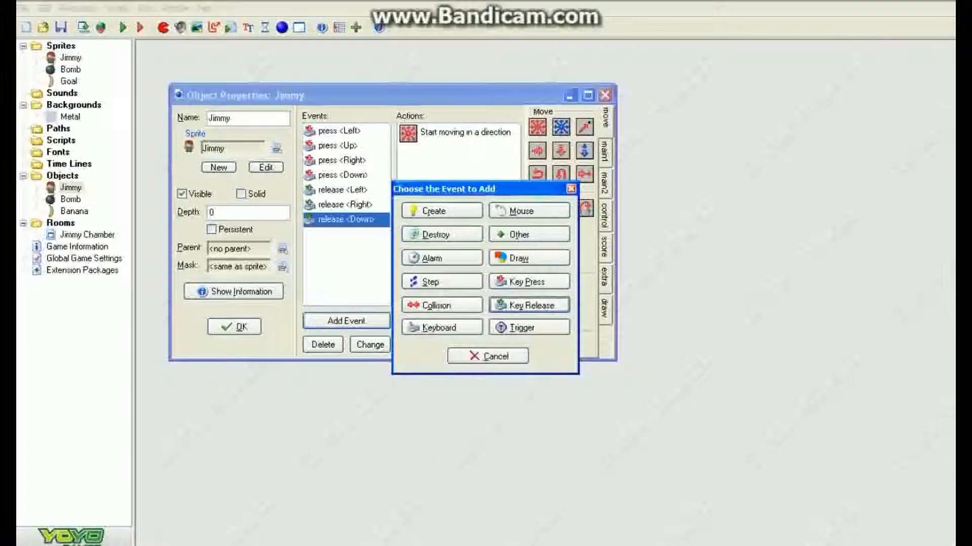
pyautogui.click(529, 305)
pyautogui.click(548, 338)
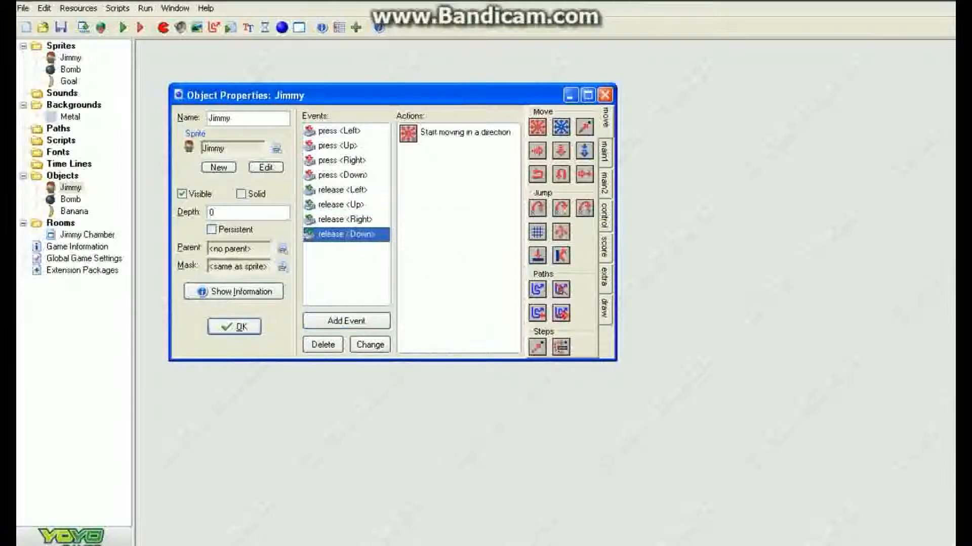
pyautogui.click(346, 205)
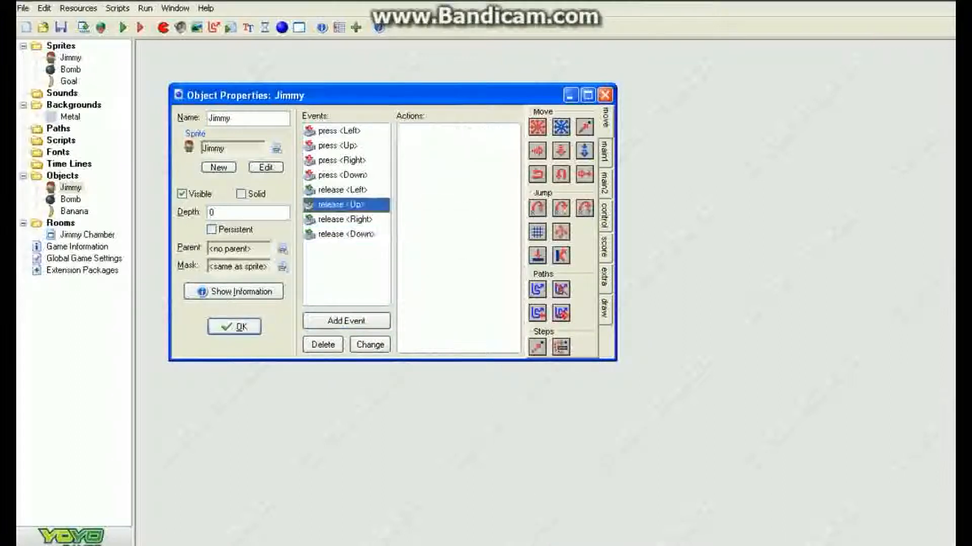
pyautogui.moveTo(537, 127); pyautogui.dragTo(458, 187)
pyautogui.click(477, 279)
pyautogui.click(406, 390)
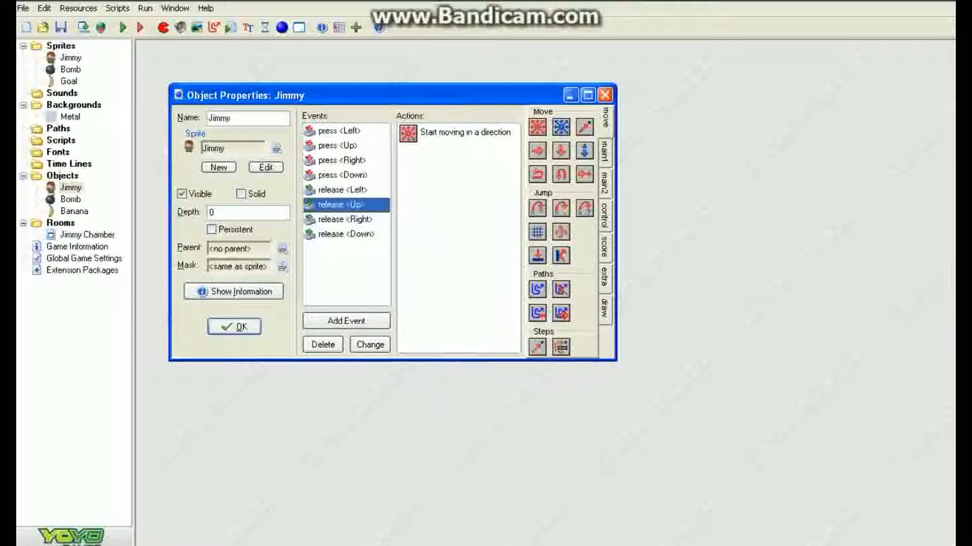
pyautogui.click(233, 326)
# Step: Run the game, move Jimmy around the room with the arrow keys, and close the game window
pyautogui.click(123, 27)
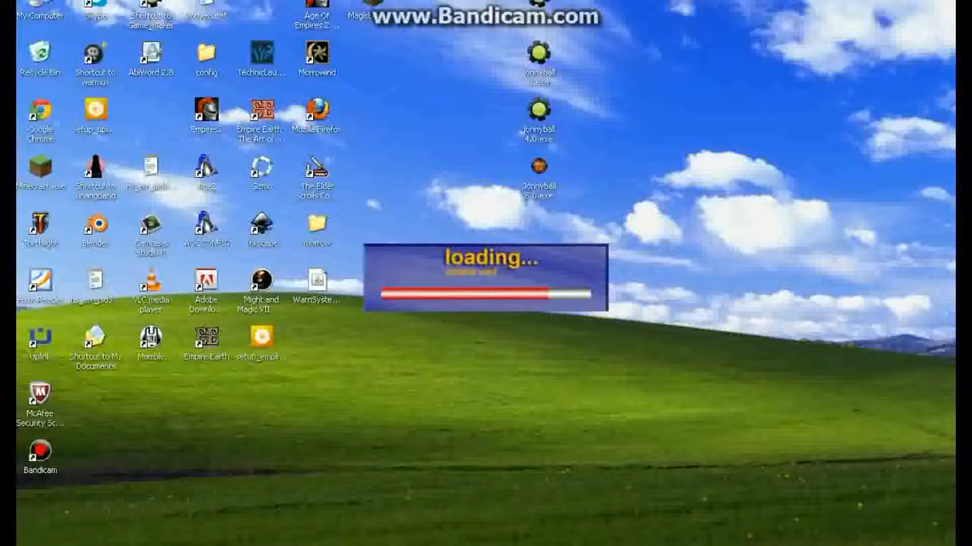
pyautogui.press('Right')
pyautogui.press('Down')
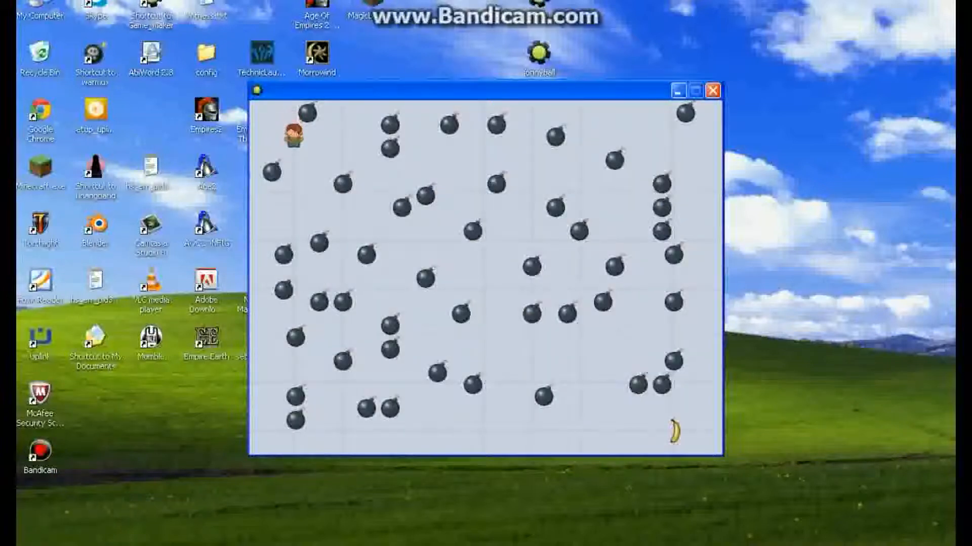
pyautogui.press('Right')
pyautogui.press('Down')
pyautogui.press('Down')
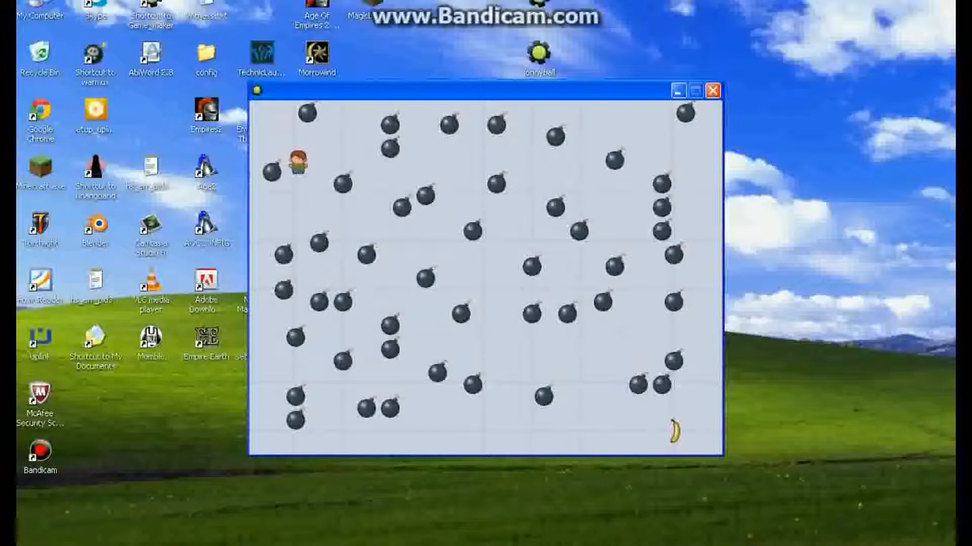
pyautogui.press('Down')
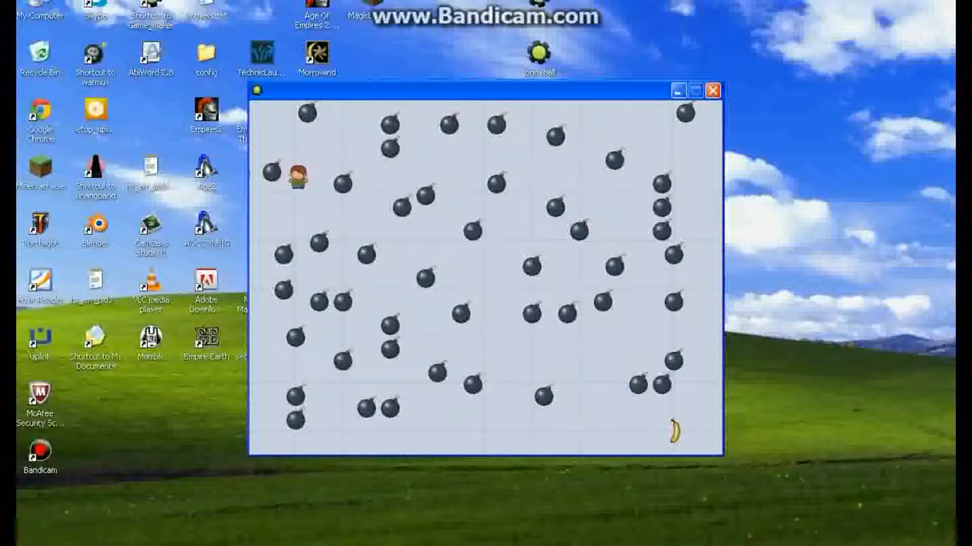
pyautogui.press('Down')
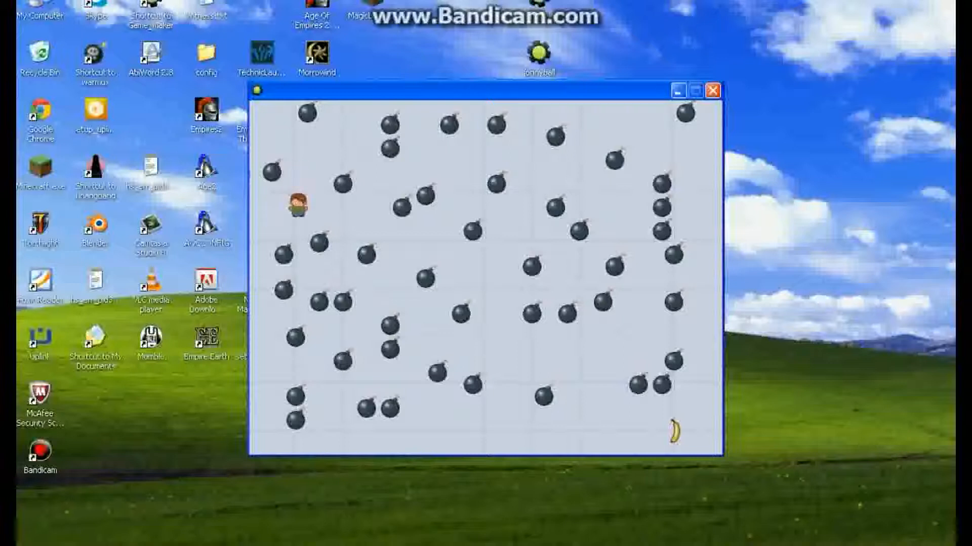
pyautogui.press('Right')
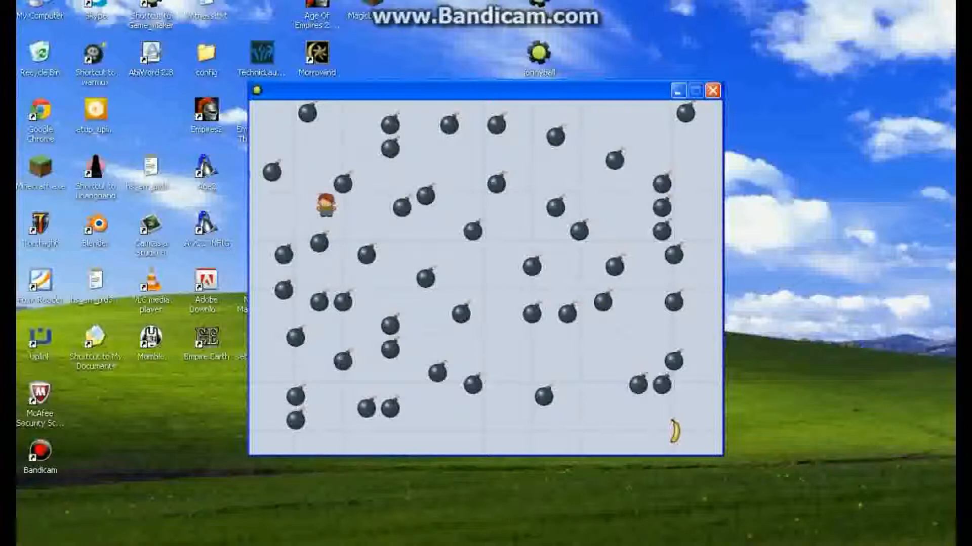
pyautogui.press('Right')
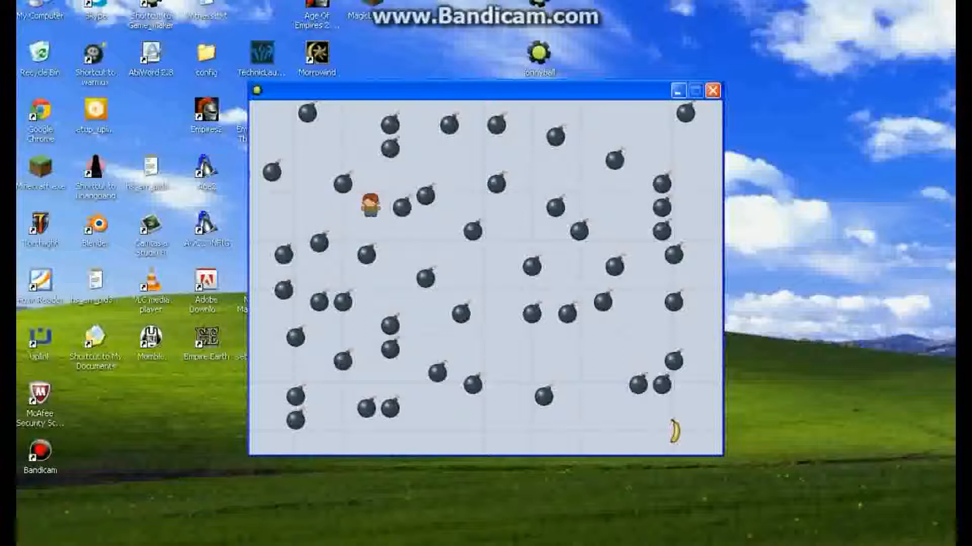
pyautogui.click(713, 91)
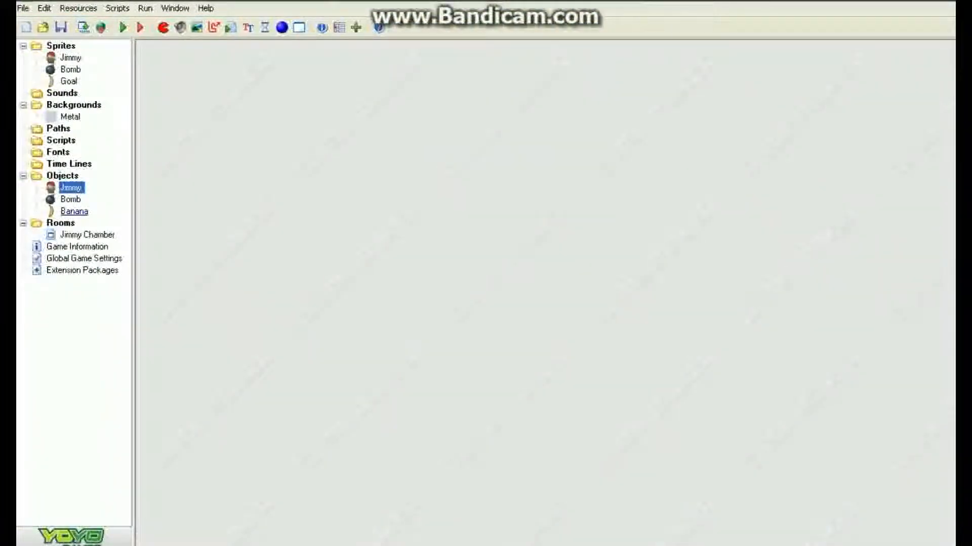
# Step: In the Bomb object, add a collision event with Jimmy whose Destroy Instance action applies to Other
pyautogui.doubleClick(71, 188)
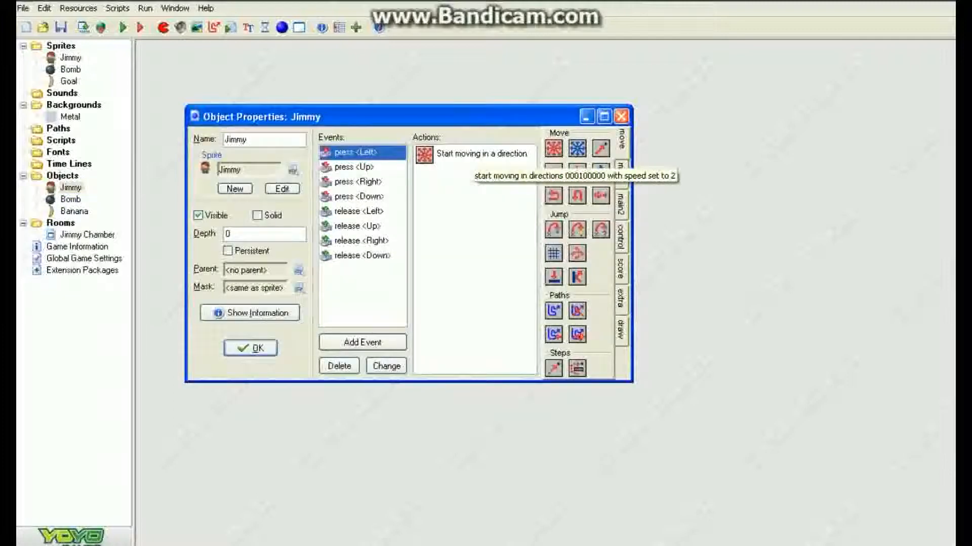
pyautogui.click(621, 117)
pyautogui.doubleClick(71, 200)
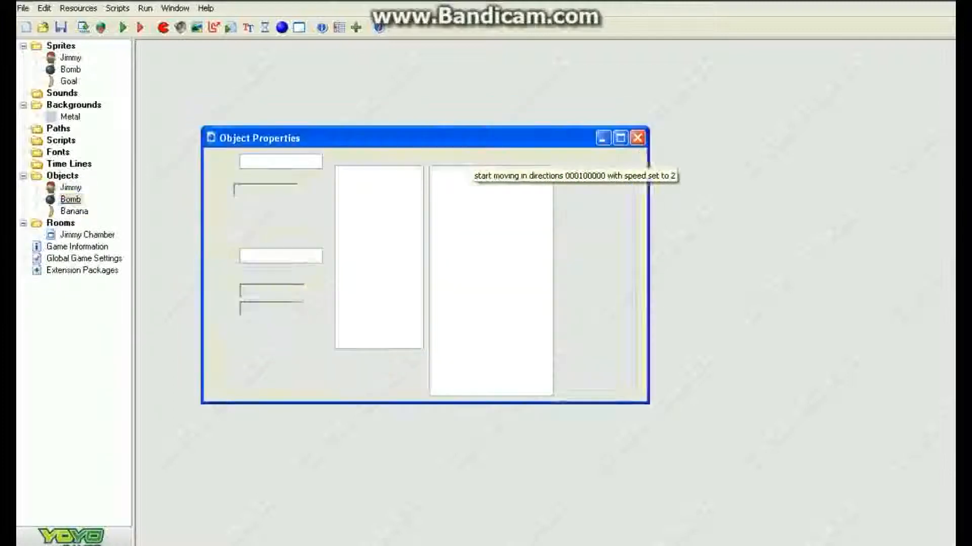
pyautogui.click(379, 364)
pyautogui.click(456, 308)
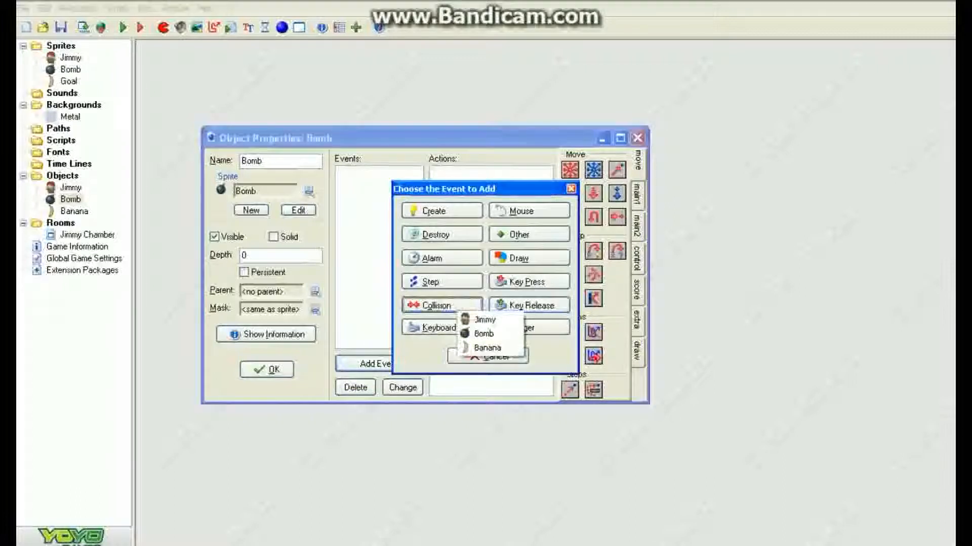
pyautogui.click(484, 320)
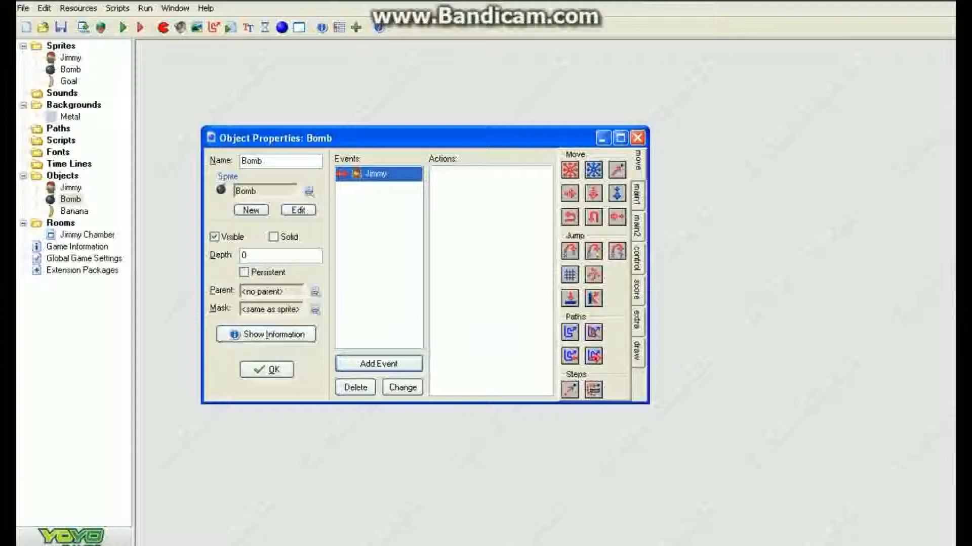
pyautogui.click(637, 195)
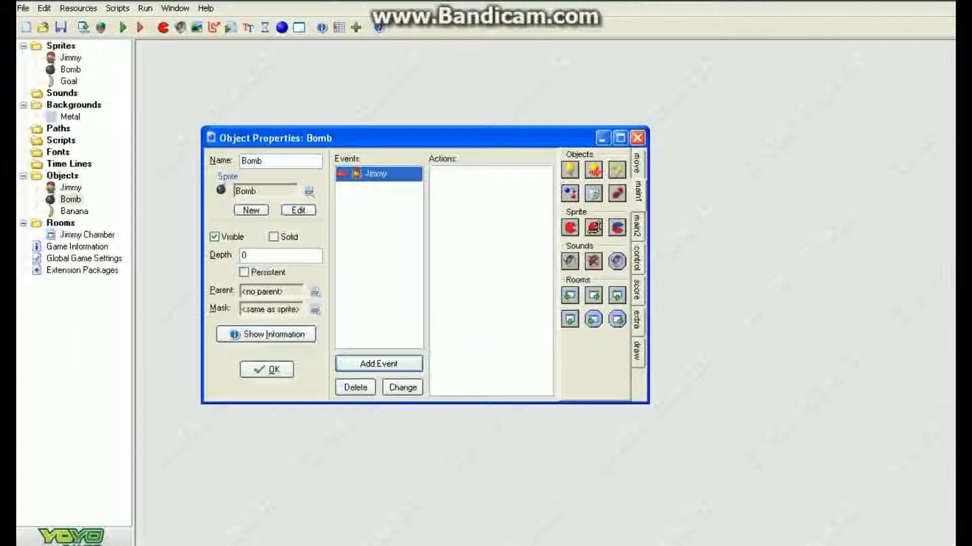
pyautogui.moveTo(593, 193); pyautogui.dragTo(486, 202)
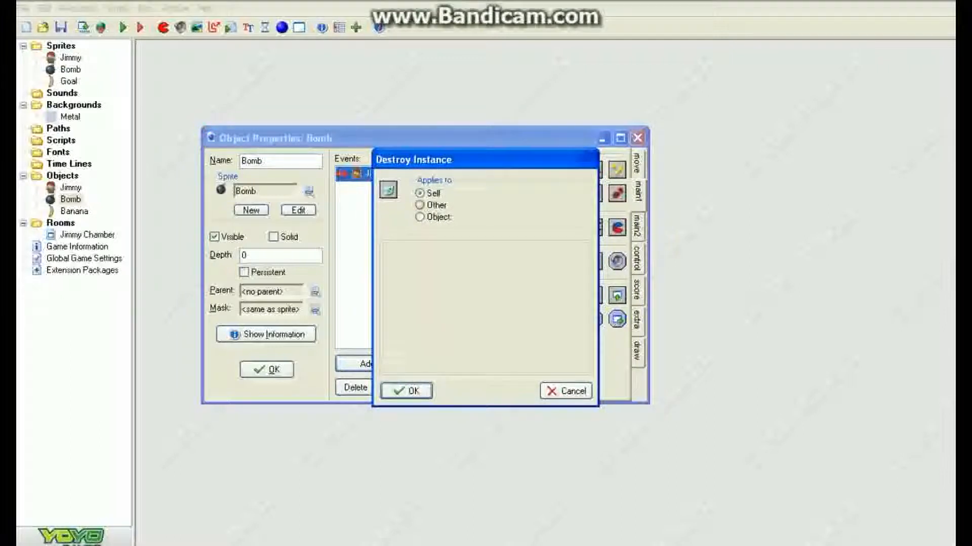
pyautogui.click(420, 205)
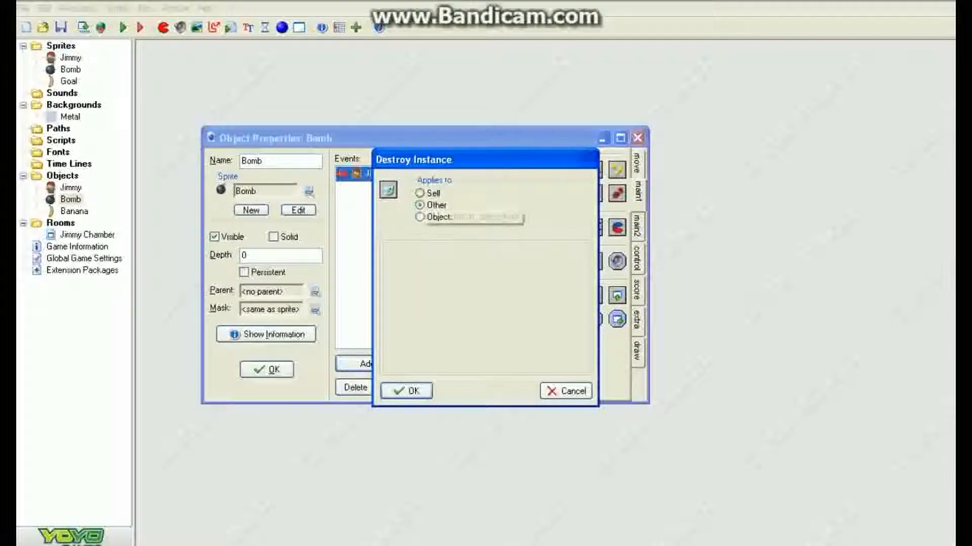
pyautogui.click(406, 390)
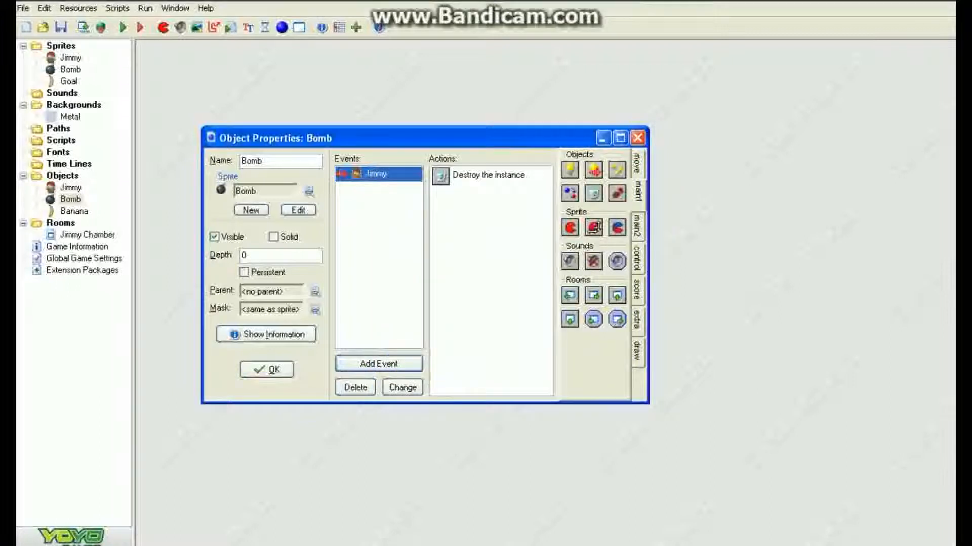
pyautogui.press('Return')
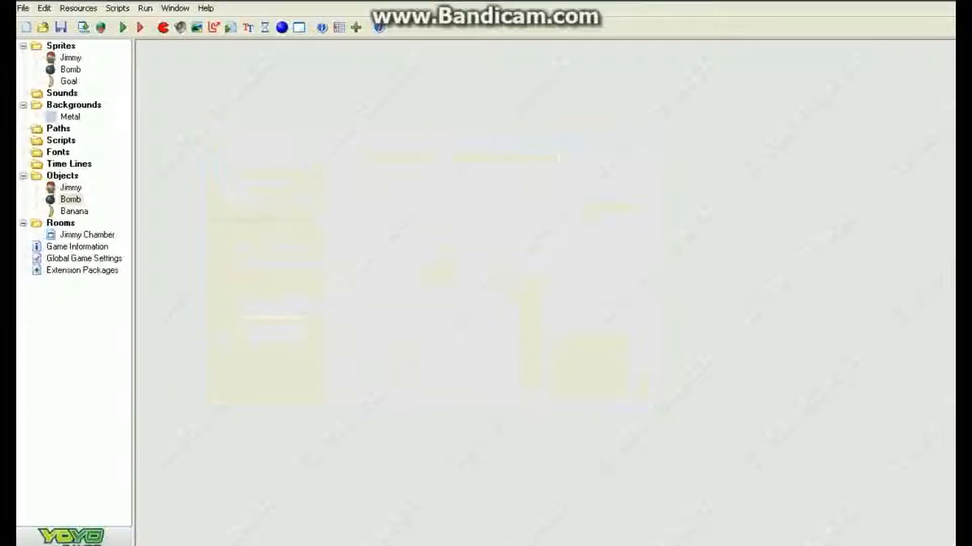
# Step: Create a new sound resource and name it Explosion
pyautogui.click(180, 27)
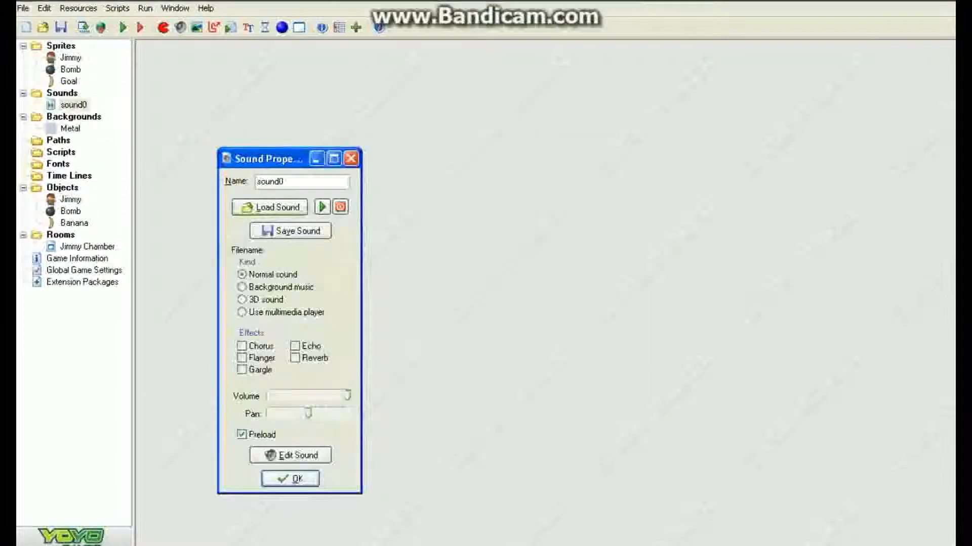
pyautogui.press('Tab')
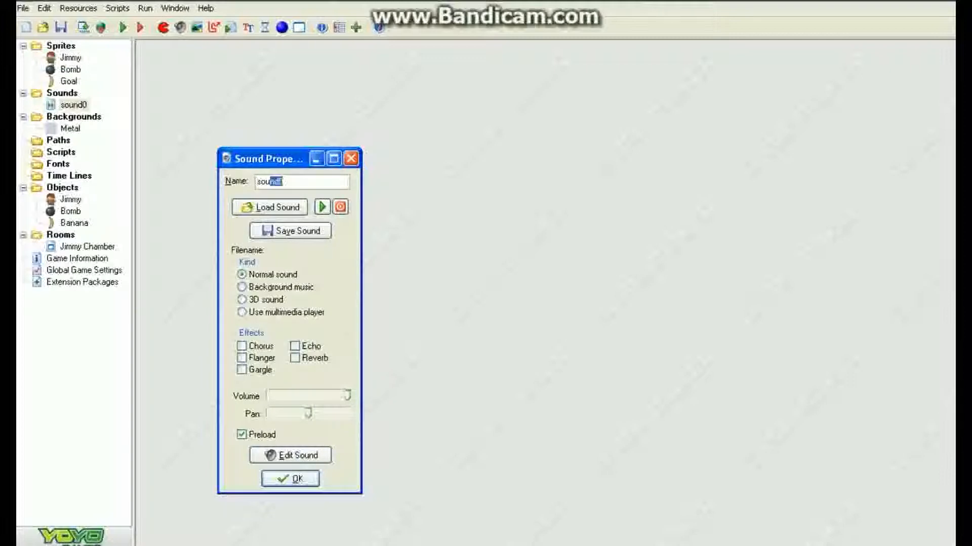
pyautogui.write('Ex')
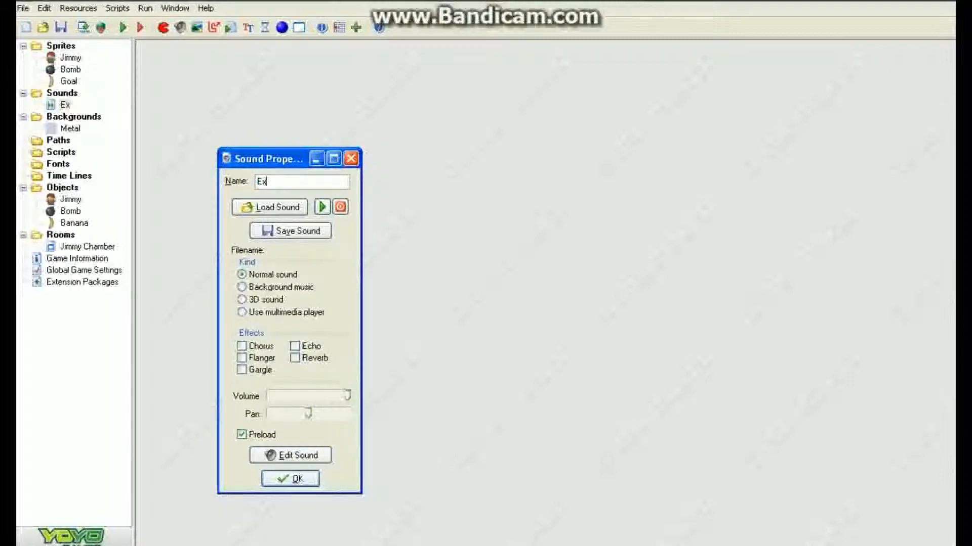
pyautogui.write('plosion')
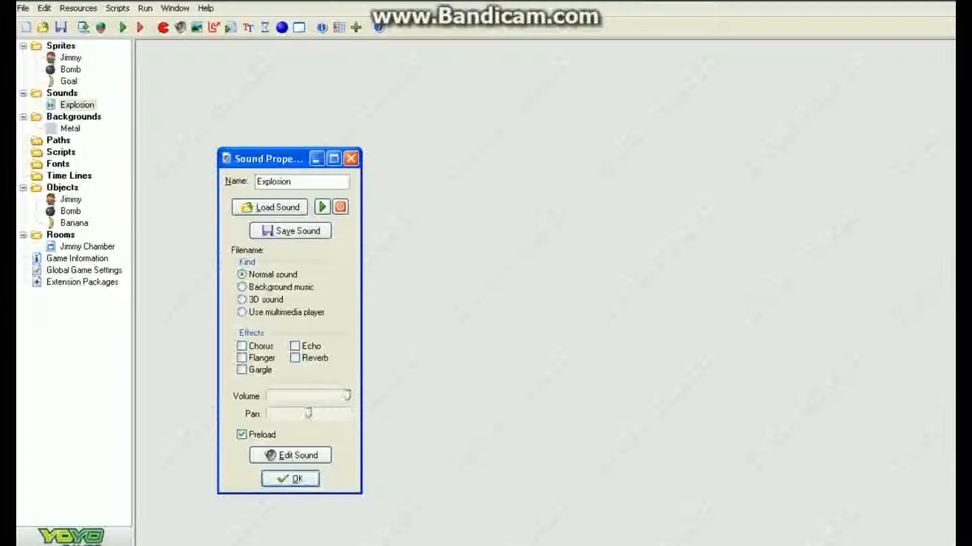
# Step: Load explosion.wav from the Sounds Tutorial1 folder into the Explosion sound and close it
pyautogui.click(270, 208)
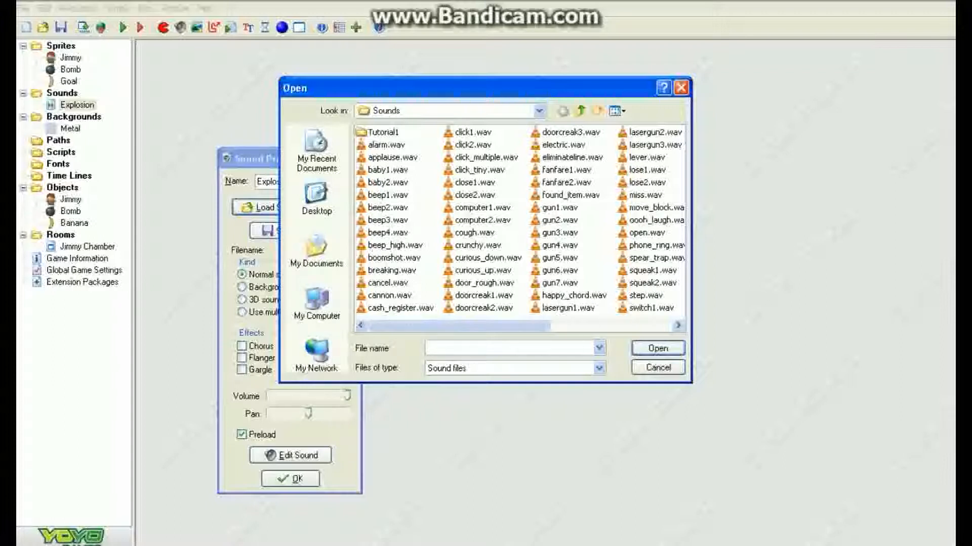
pyautogui.click(580, 110)
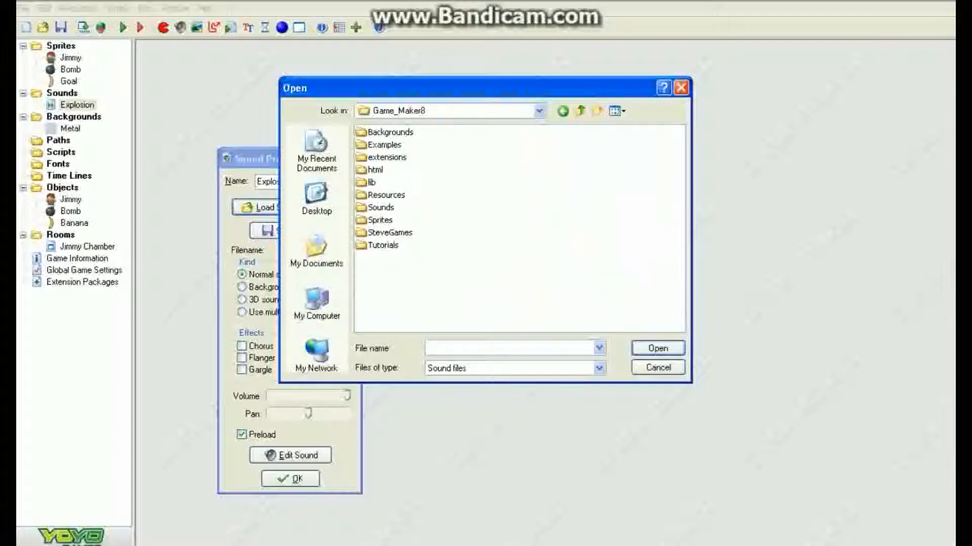
pyautogui.doubleClick(384, 144)
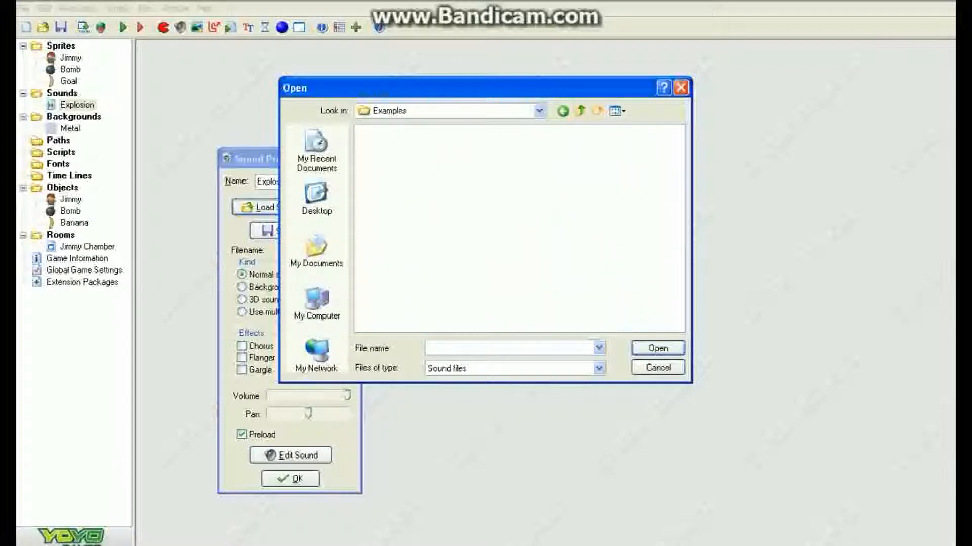
pyautogui.click(562, 110)
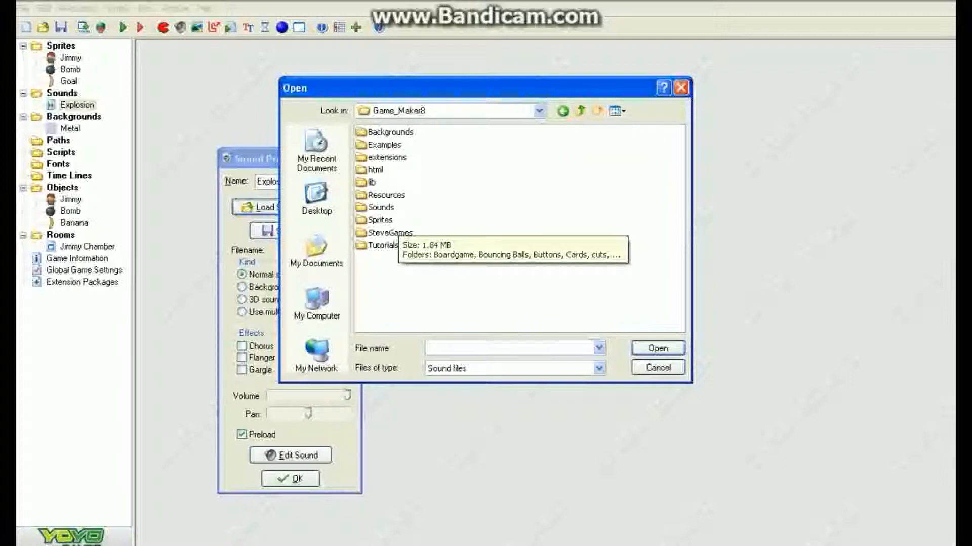
pyautogui.doubleClick(380, 207)
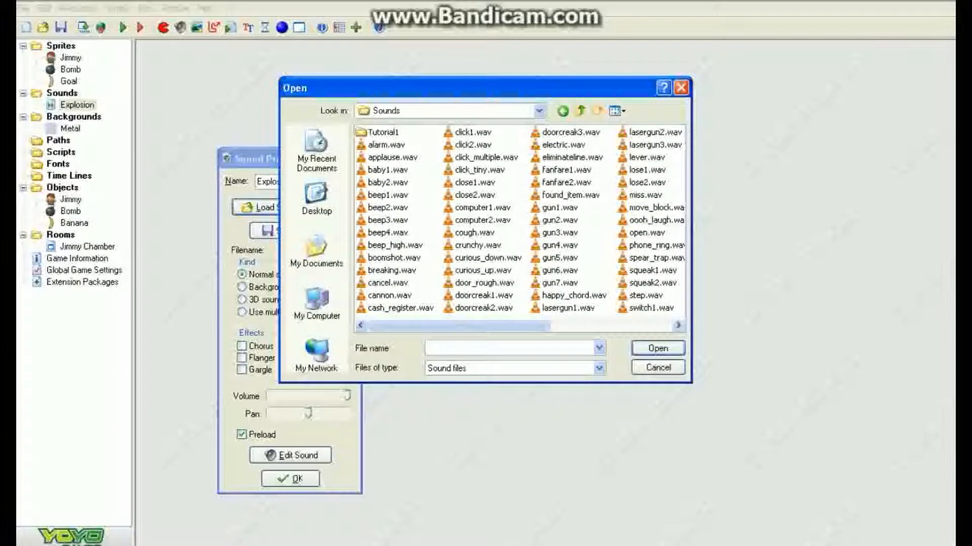
pyautogui.doubleClick(382, 133)
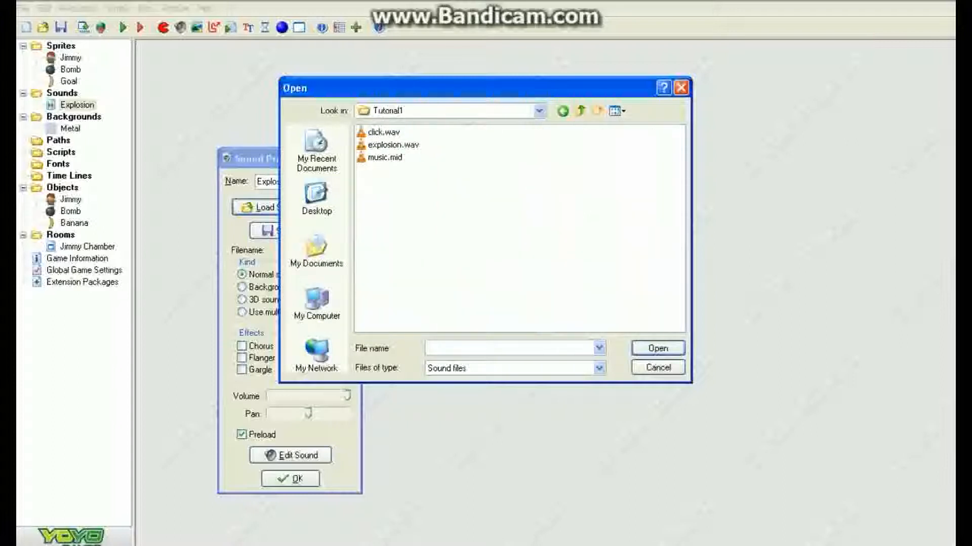
pyautogui.click(392, 144)
pyautogui.click(657, 348)
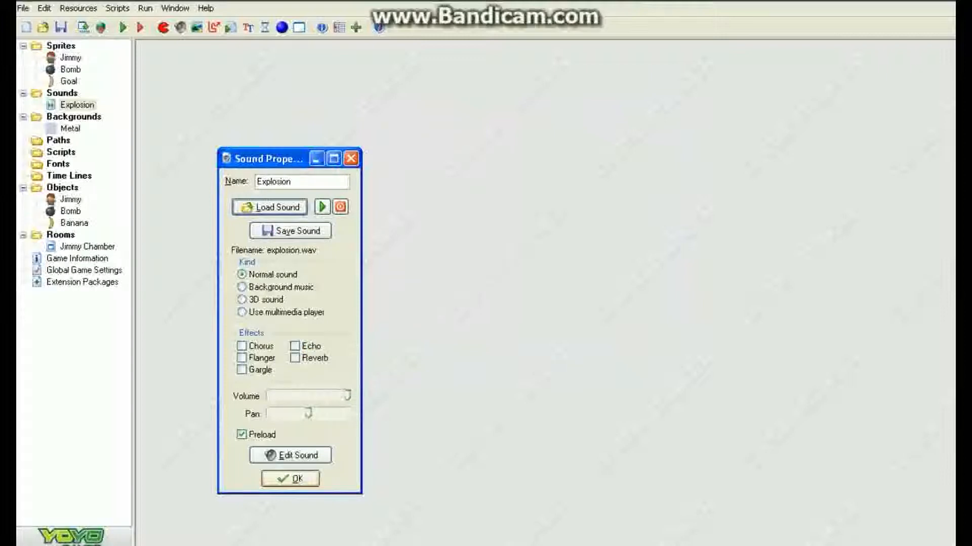
pyautogui.click(291, 479)
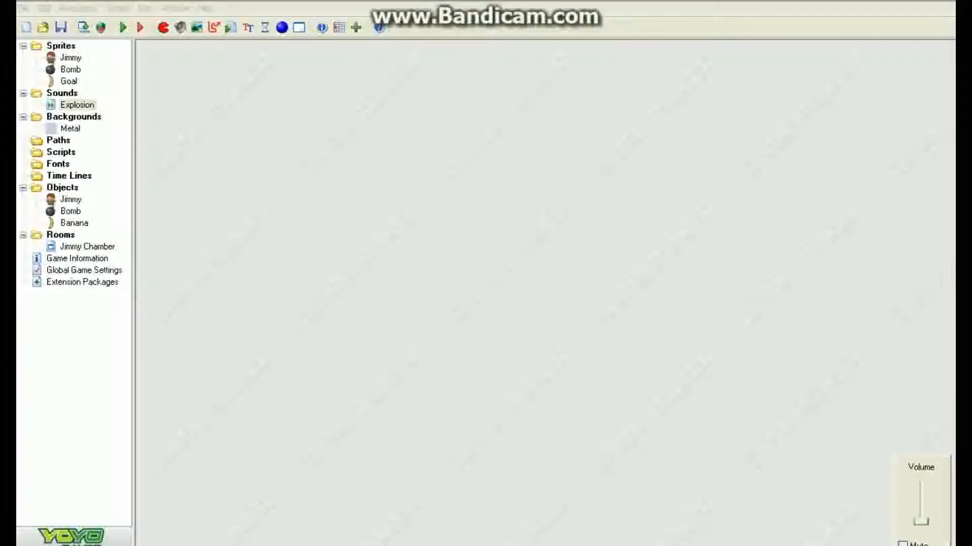
# Step: Add a Play Sound action for Explosion to the Bomb's collision event with Jimmy
pyautogui.moveTo(921, 522); pyautogui.dragTo(921, 524)
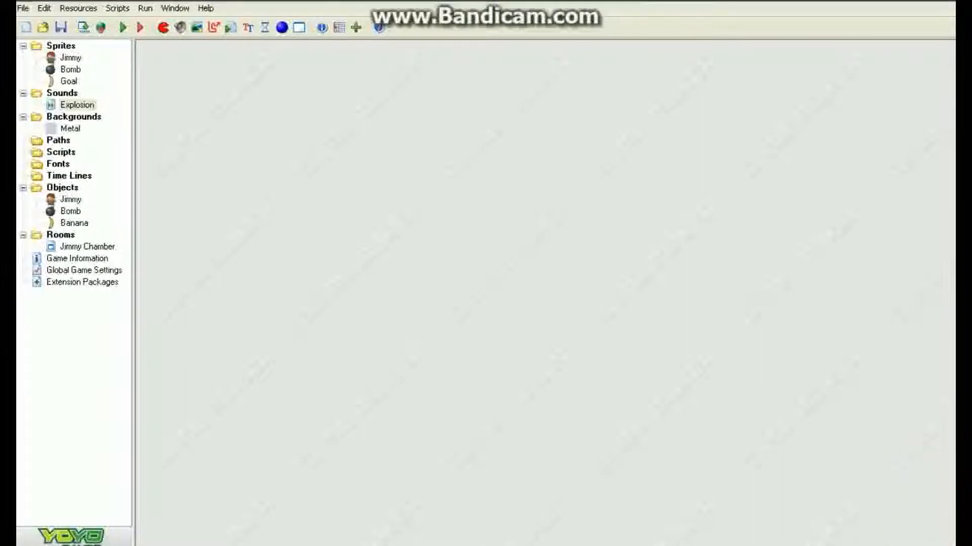
pyautogui.click(70, 211)
pyautogui.doubleClick(71, 212)
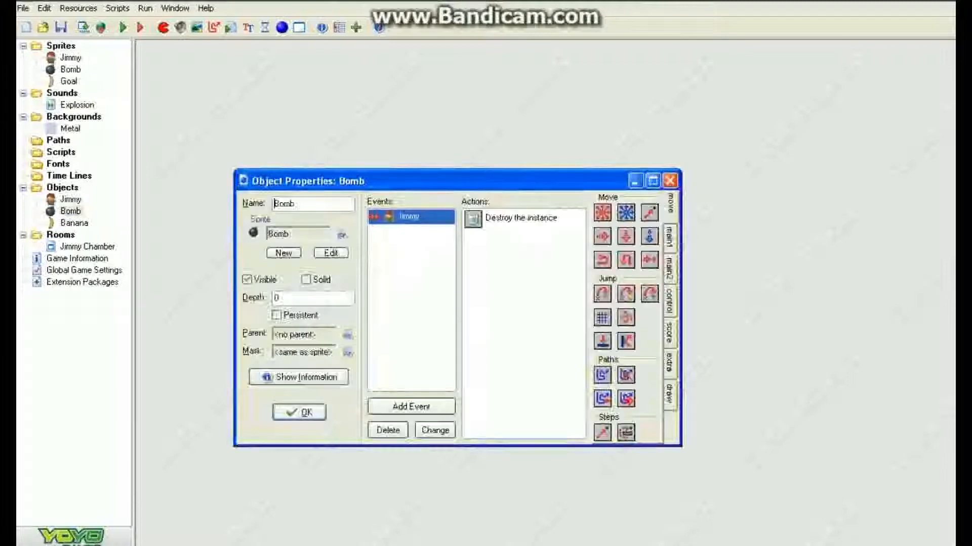
pyautogui.click(669, 269)
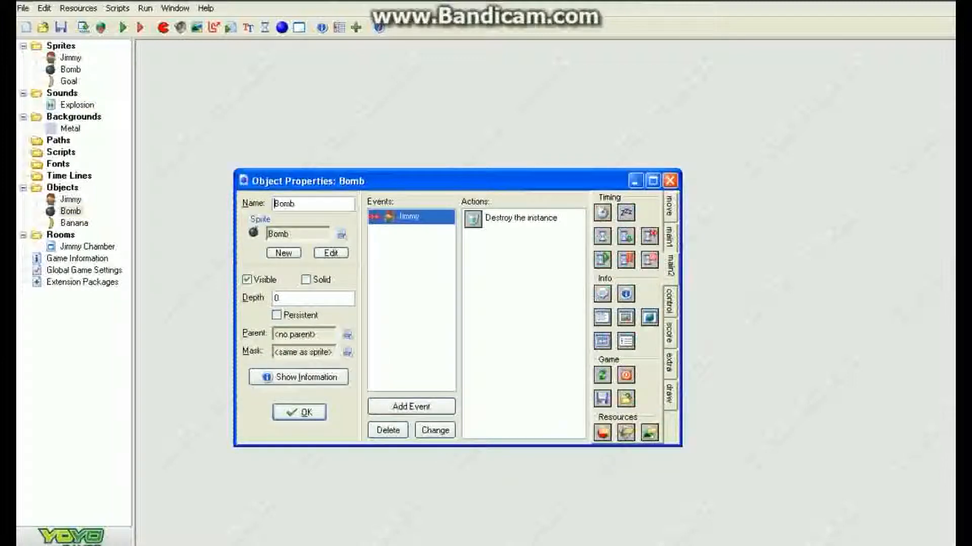
pyautogui.click(670, 237)
pyautogui.moveTo(603, 304); pyautogui.dragTo(521, 253)
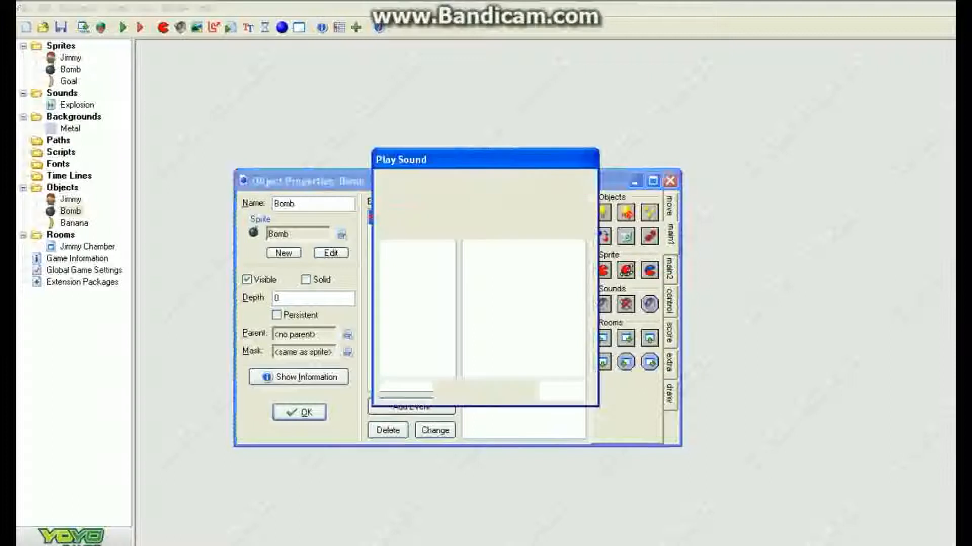
pyautogui.click(579, 253)
pyautogui.click(521, 279)
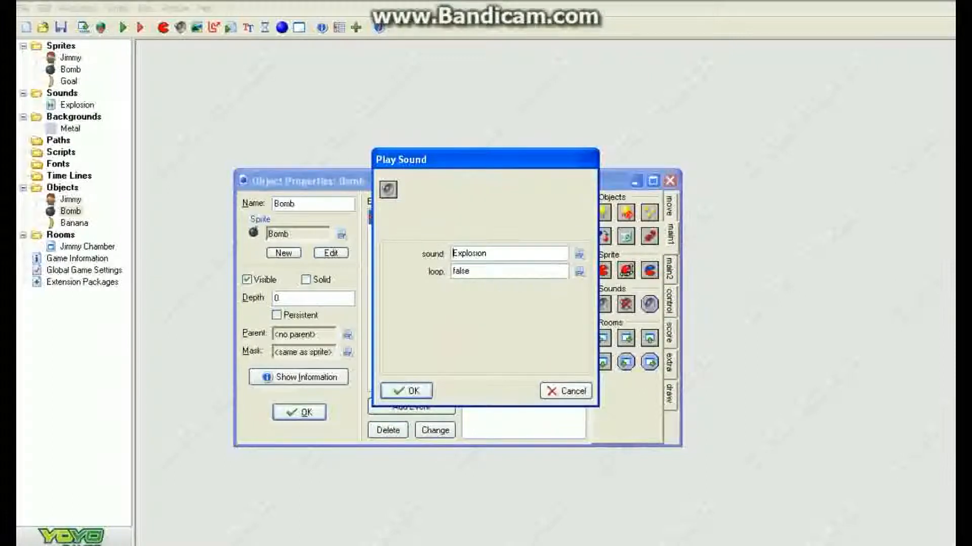
pyautogui.click(406, 391)
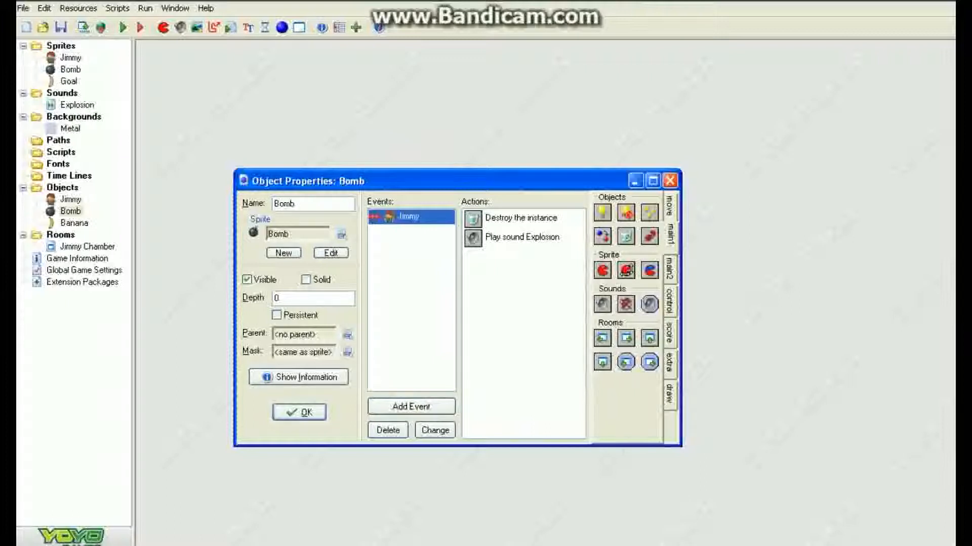
# Step: Close the Bomb object and test-run the game, moving Jimmy once before closing the game window
pyautogui.click(299, 413)
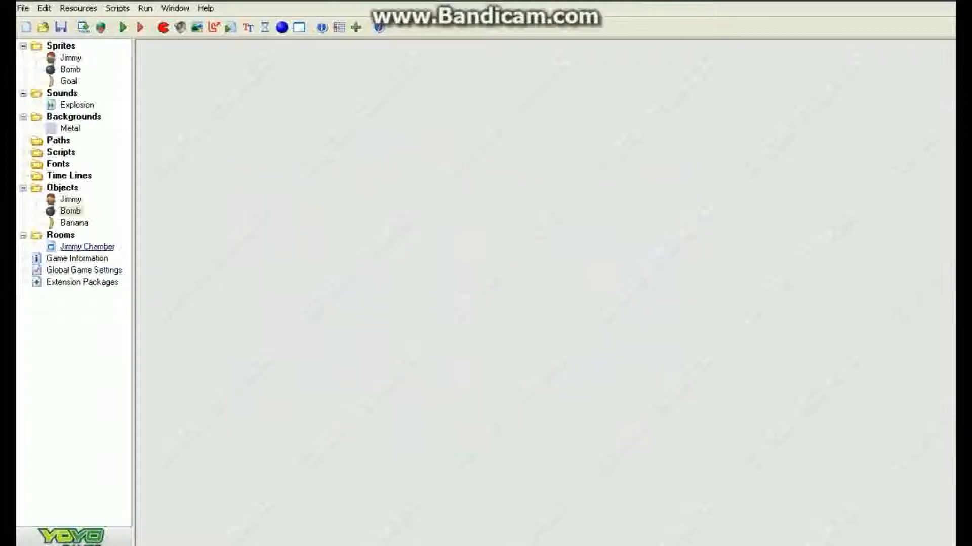
pyautogui.click(123, 28)
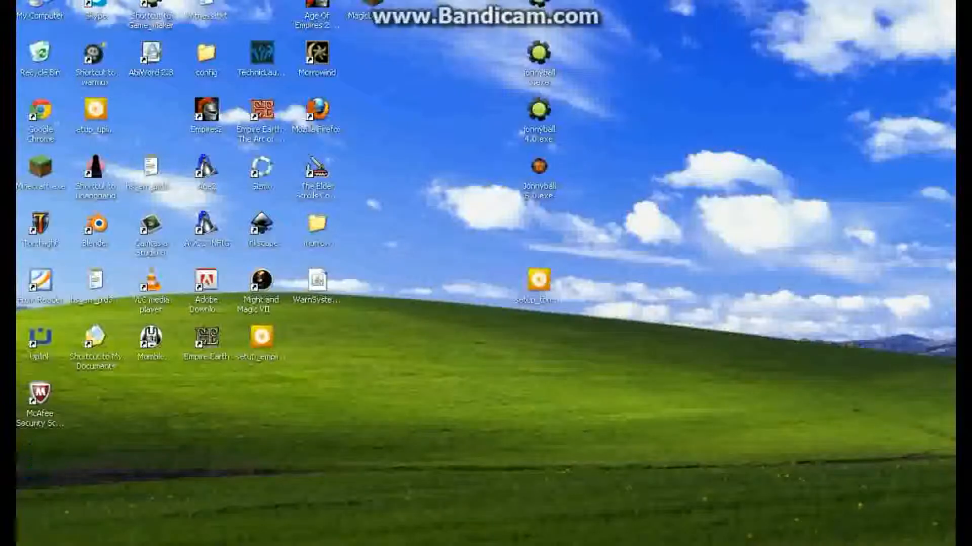
pyautogui.press('Right')
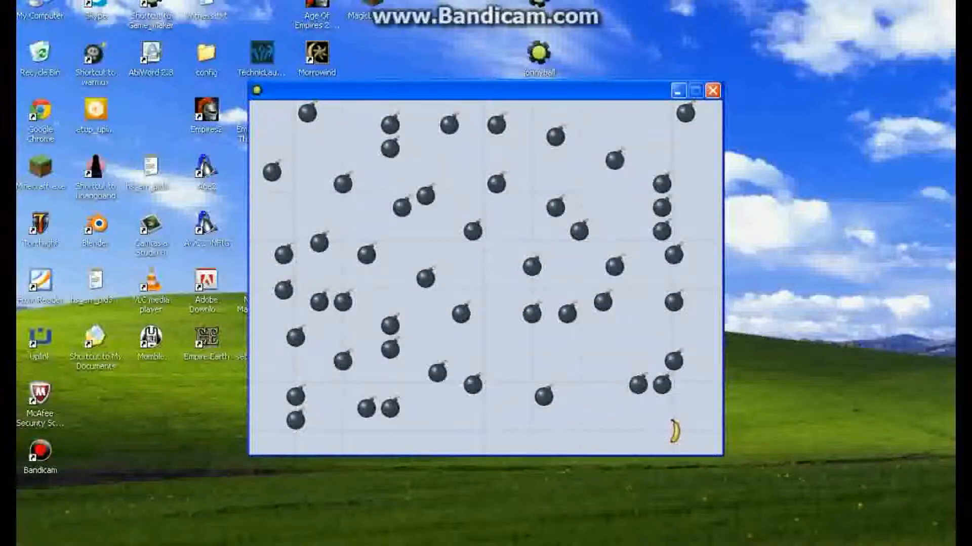
pyautogui.click(712, 90)
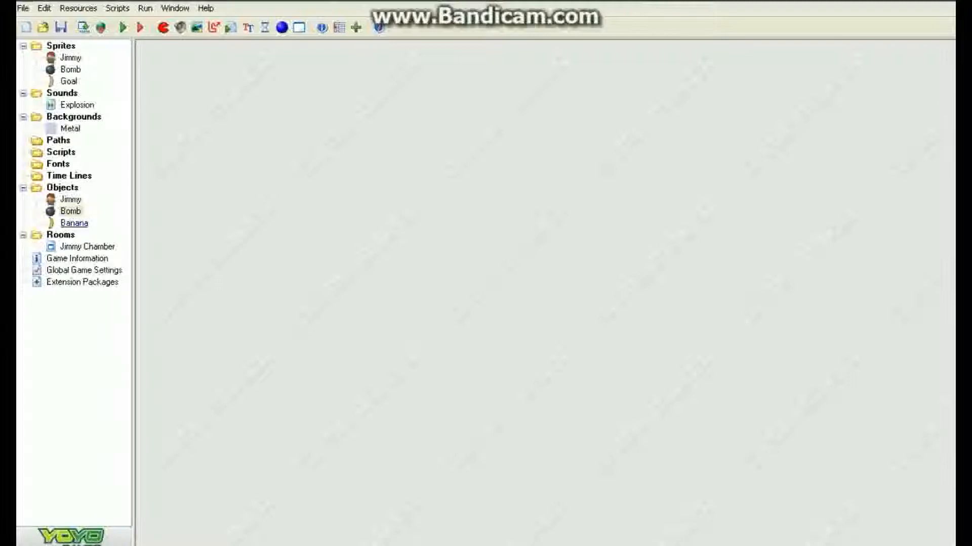
# Step: Open the Banana object and add a collision event with Jimmy
pyautogui.doubleClick(74, 223)
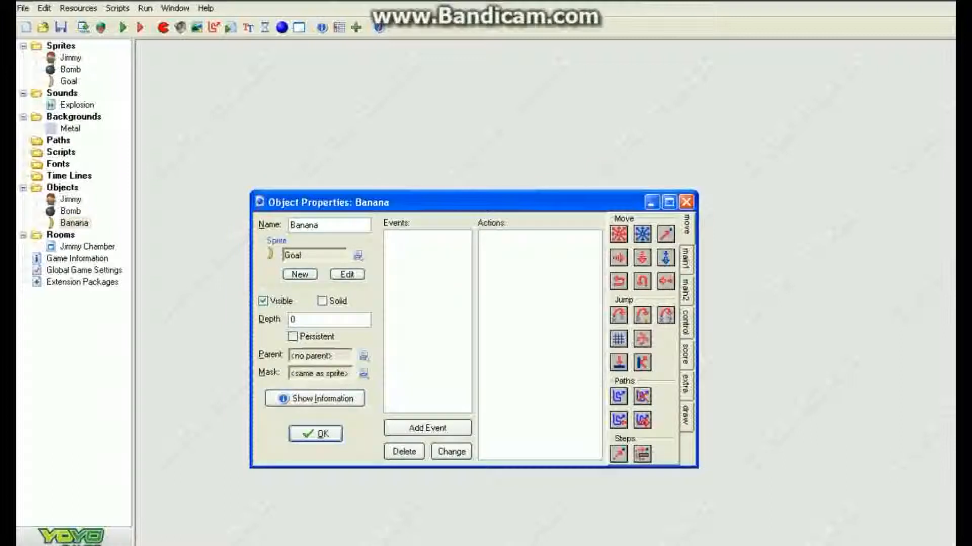
pyautogui.click(427, 428)
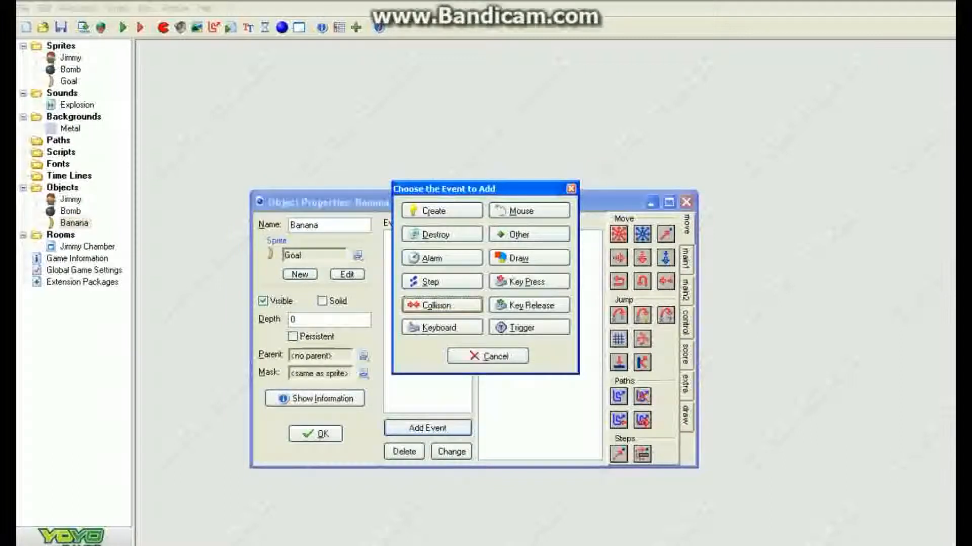
pyautogui.click(438, 309)
pyautogui.click(464, 320)
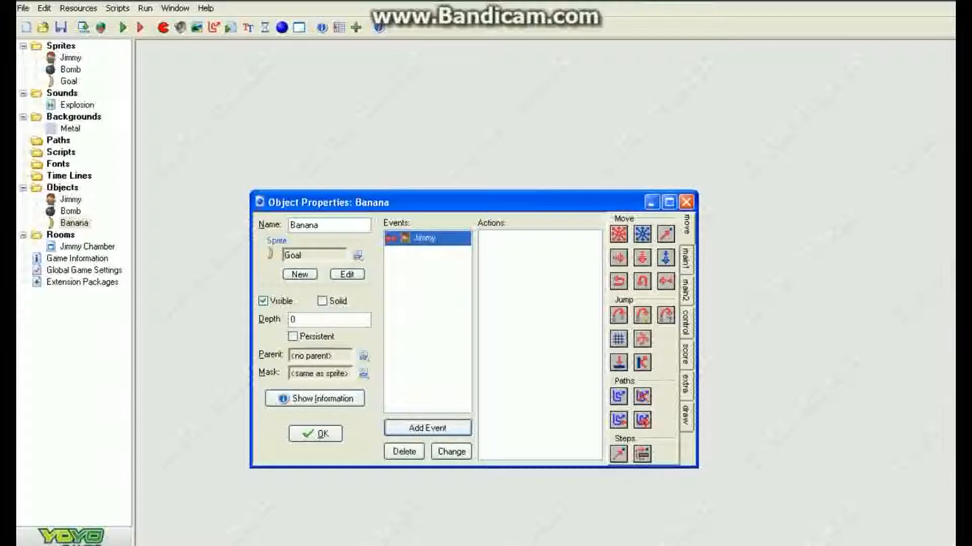
# Step: Add a Display Message action reading "Congratulations, You just beat the Jimmy Game!" to the collision, then close the Banana object
pyautogui.click(686, 323)
pyautogui.click(686, 290)
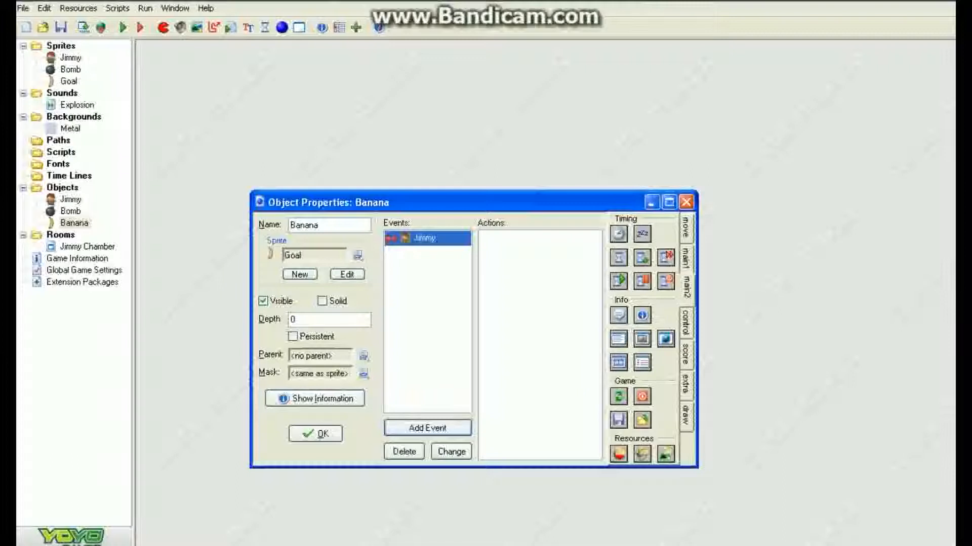
pyautogui.moveTo(619, 316); pyautogui.dragTo(540, 314)
pyautogui.write('COn')
pyautogui.press('BackSpace')
pyautogui.press('BackSpace')
pyautogui.write('ongratulatin')
pyautogui.press('BackSpace')
pyautogui.press('BackSpace')
pyautogui.press('BackSpace')
pyautogui.write('tions, You just beat th')
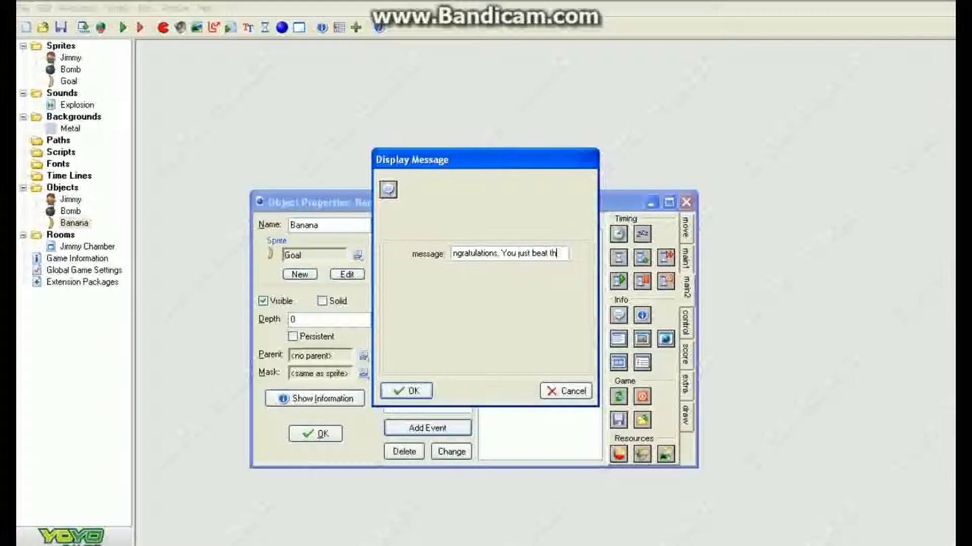
pyautogui.write('e Jimmy Game!')
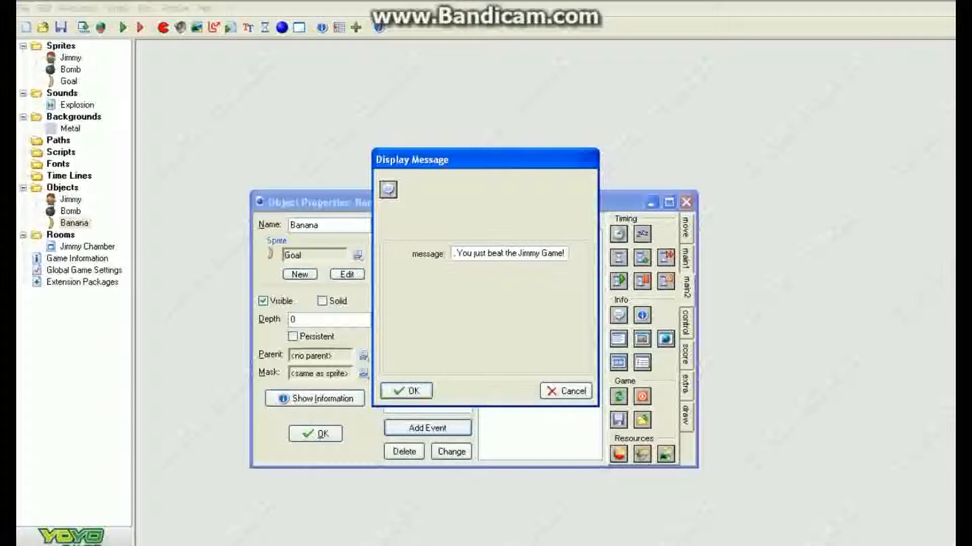
pyautogui.press('Return')
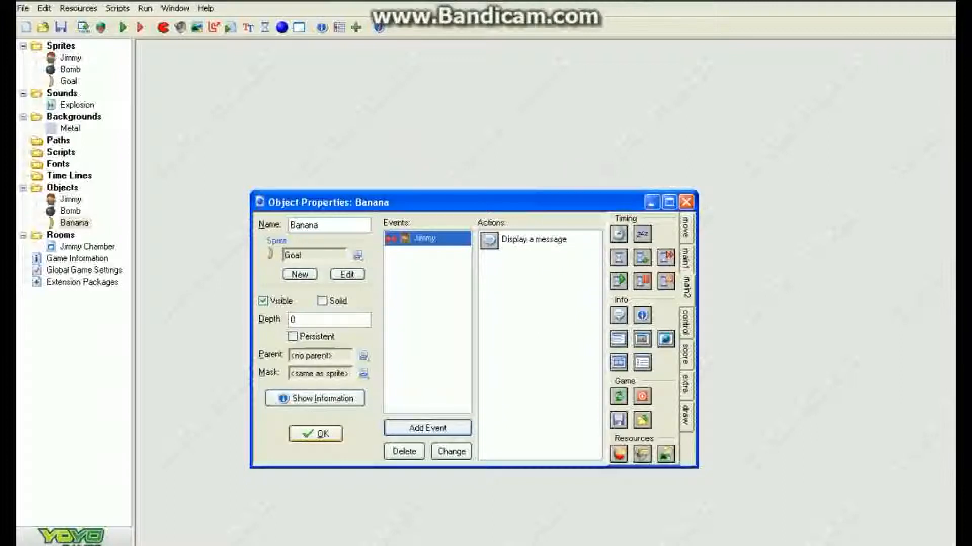
pyautogui.click(315, 434)
# Step: Run the game and steer Jimmy with the arrow keys between the bombs, then close the game window
pyautogui.click(123, 27)
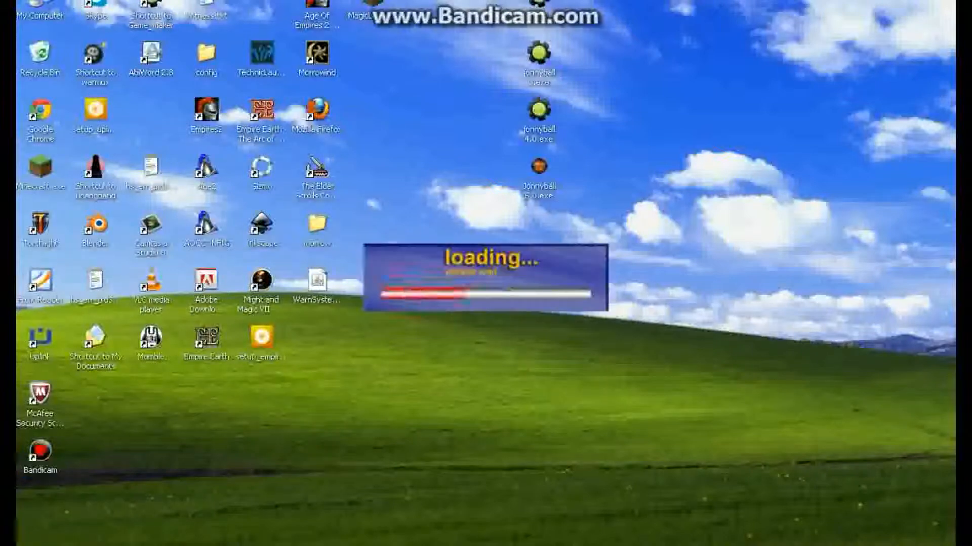
pyautogui.press('Down')
pyautogui.press('Right')
pyautogui.press('Down')
pyautogui.press('Right')
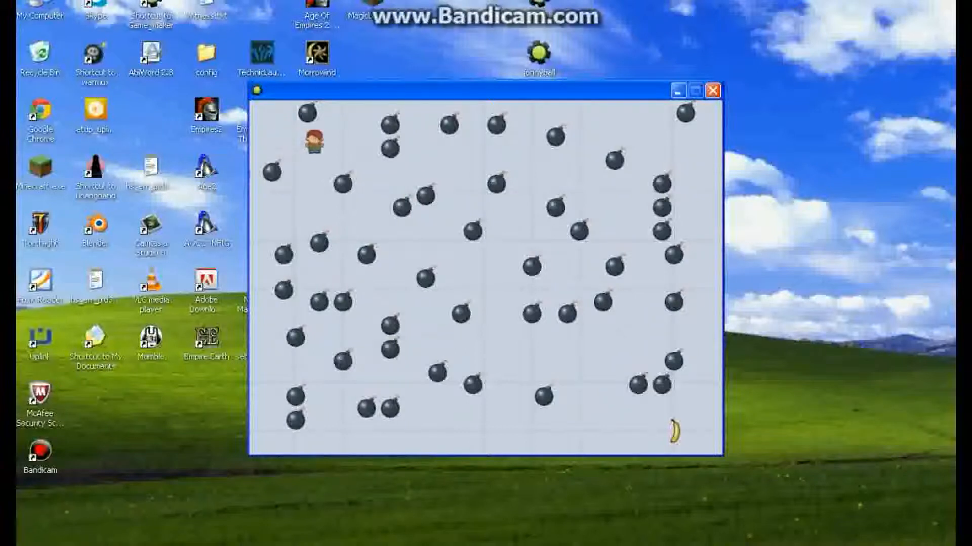
pyautogui.press('Down')
pyautogui.press('Down')
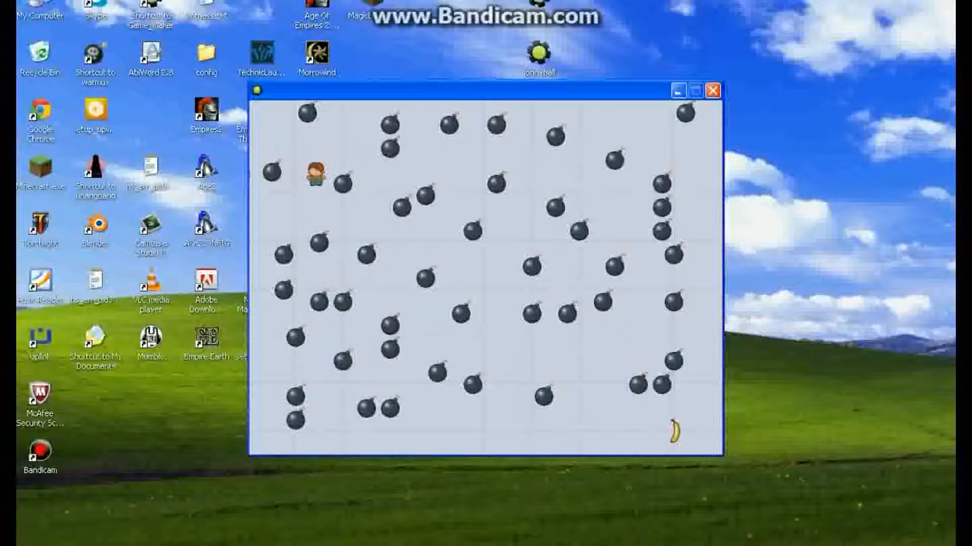
pyautogui.press('Right')
pyautogui.press('Right')
pyautogui.press('Down')
pyautogui.press('Right')
pyautogui.click(713, 91)
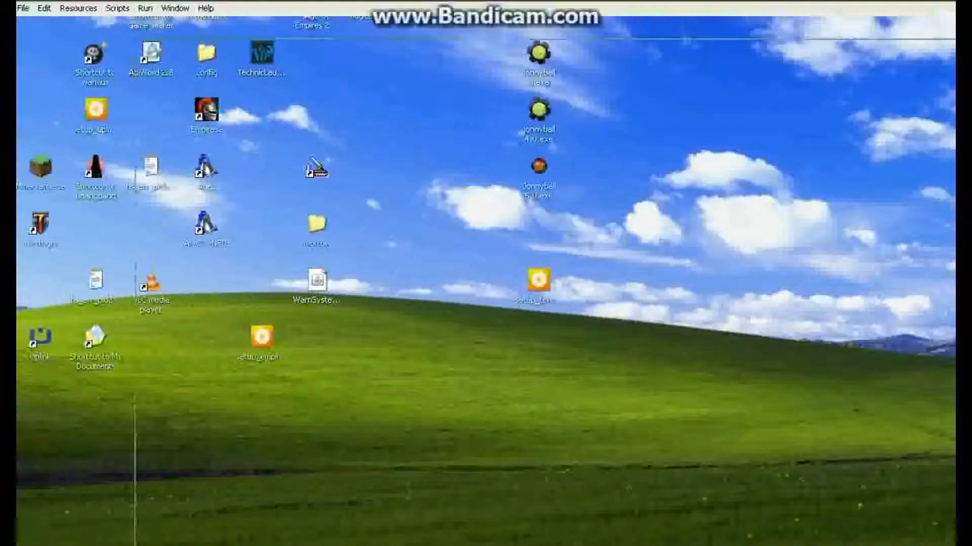